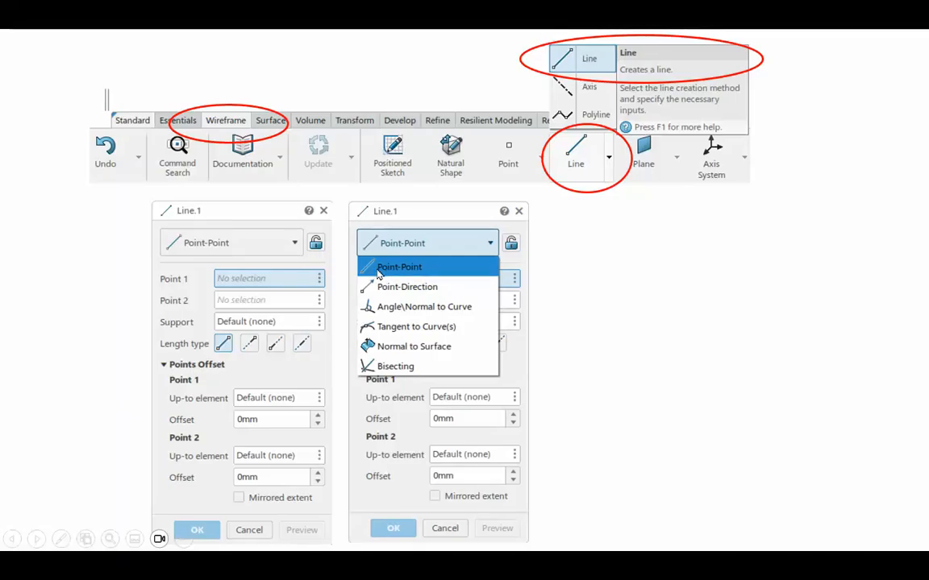
Step: End the slide show and switch to the 3DEXPERIENCE window
{"action": "left_click", "coordinate": [626, 276]}
{"action": "left_click", "coordinate": [608, 311]}
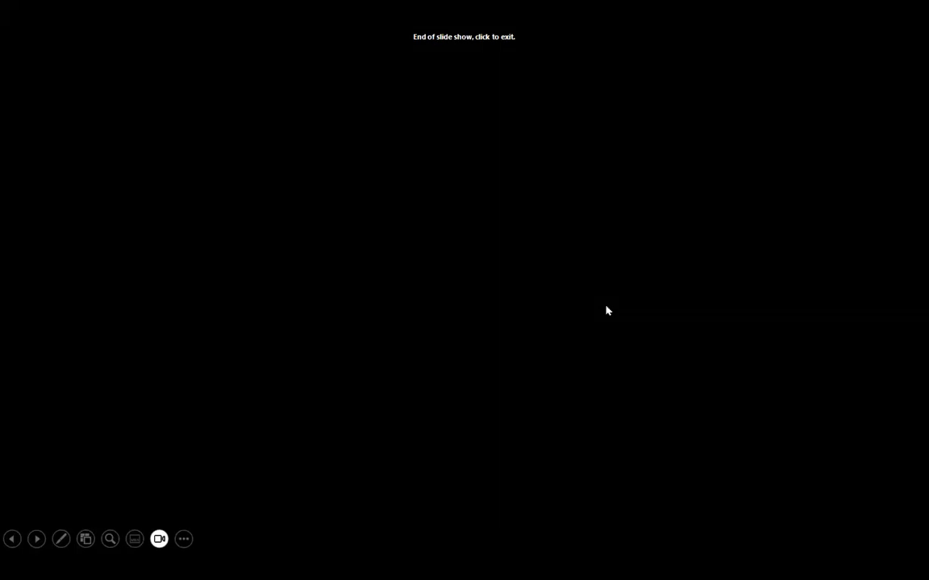
{"action": "left_click", "coordinate": [605, 308]}
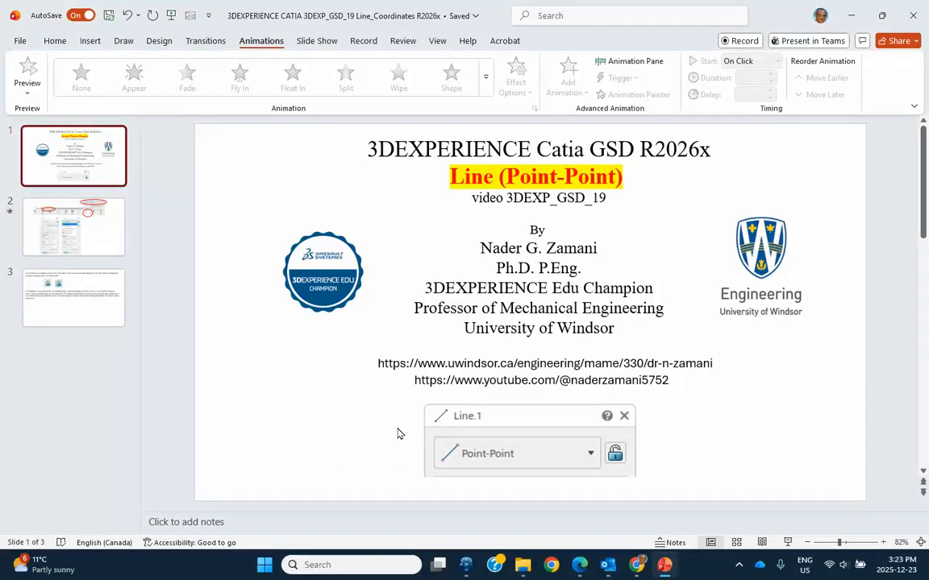
{"action": "mouse_move", "coordinate": [466, 568]}
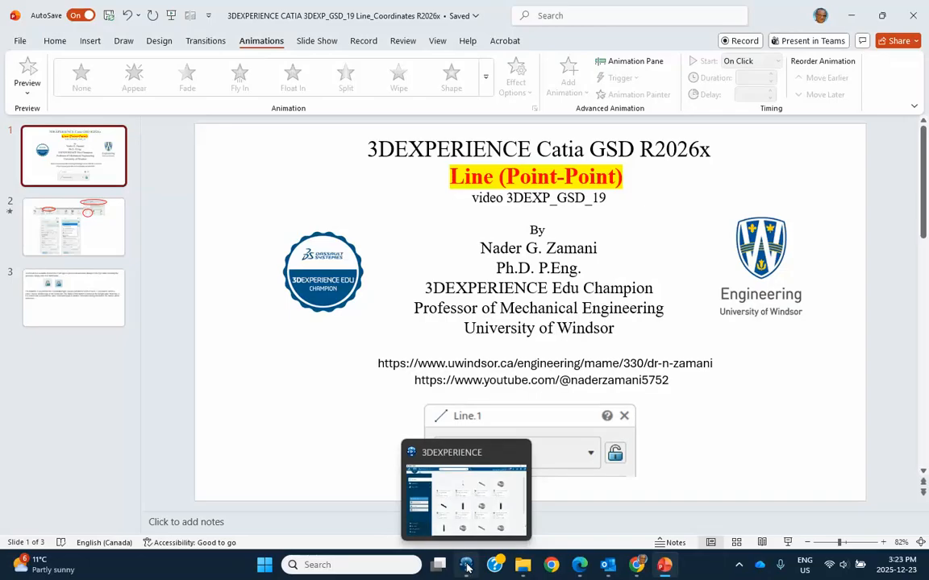
{"action": "left_click", "coordinate": [467, 568]}
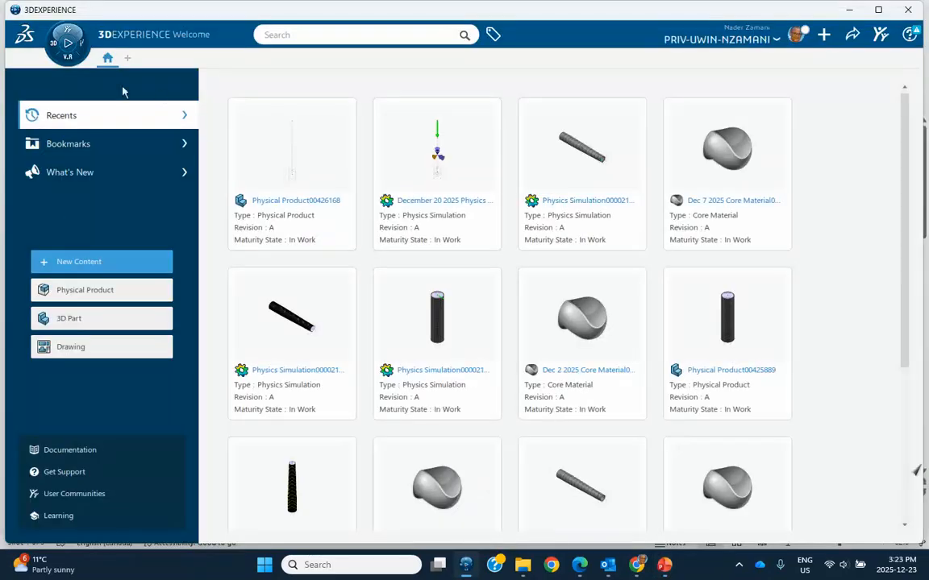
Step: Start a new 3D part in the Generative Shape Design app and dismiss the mechanism preference message
{"action": "left_click", "coordinate": [68, 42]}
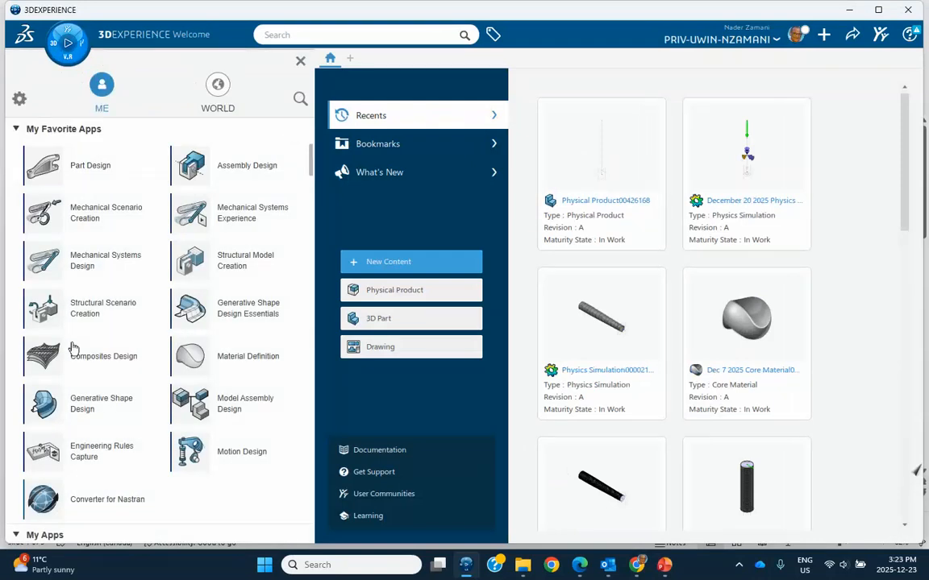
{"action": "scroll", "coordinate": [73, 348], "scroll_direction": "down", "scroll_amount": 3}
{"action": "left_click", "coordinate": [83, 247]}
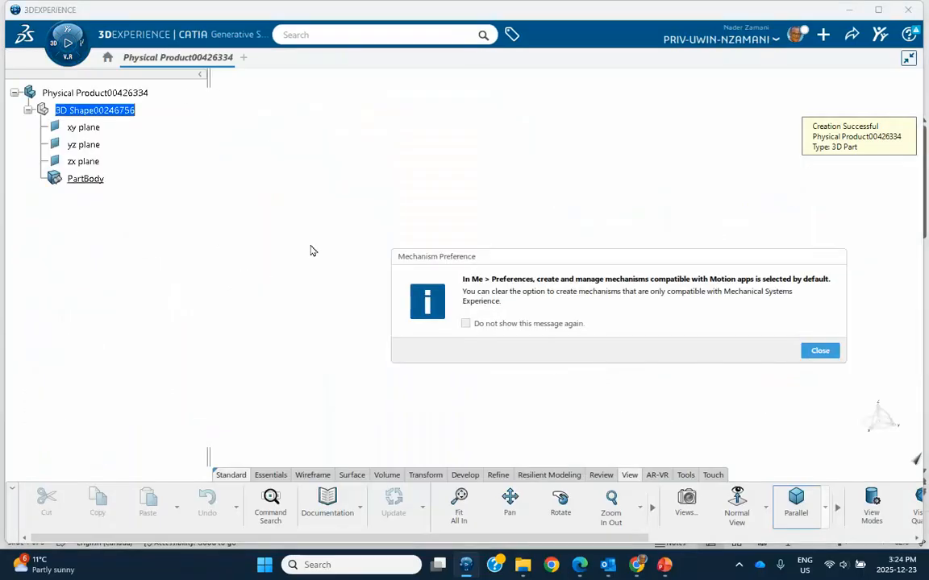
{"action": "left_click", "coordinate": [819, 353]}
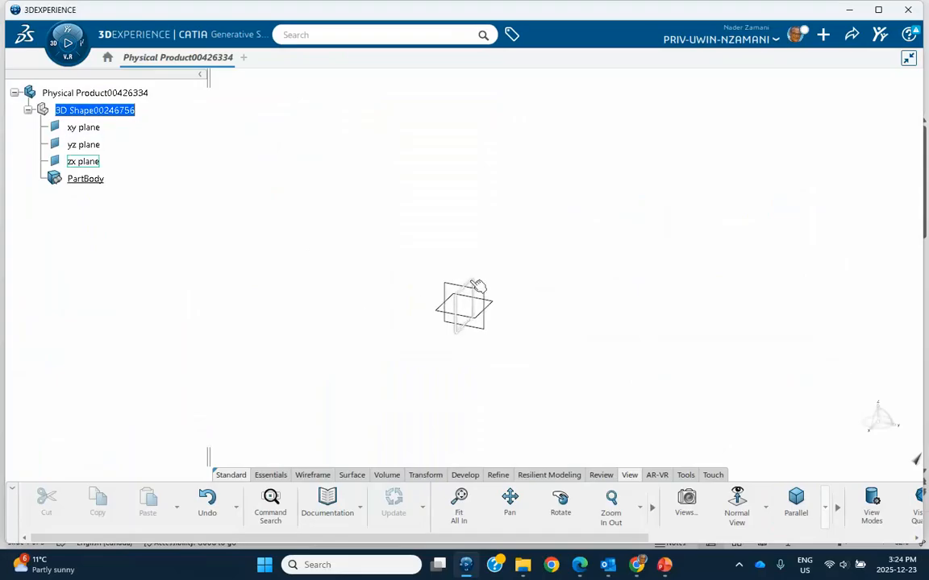
Step: Create a reference plane offset 200 mm from the zx plane
{"action": "left_click", "coordinate": [477, 286]}
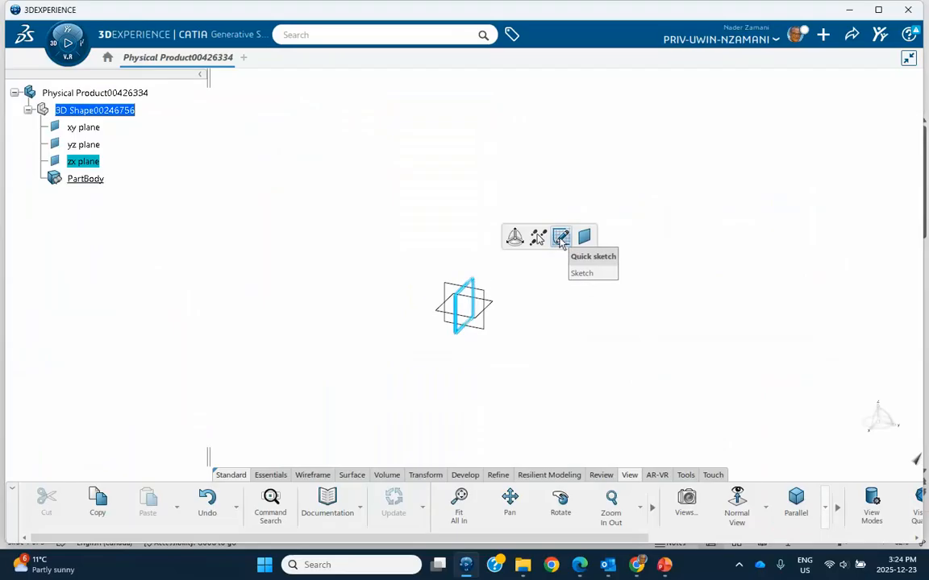
{"action": "left_click", "coordinate": [533, 297]}
{"action": "left_click", "coordinate": [476, 286]}
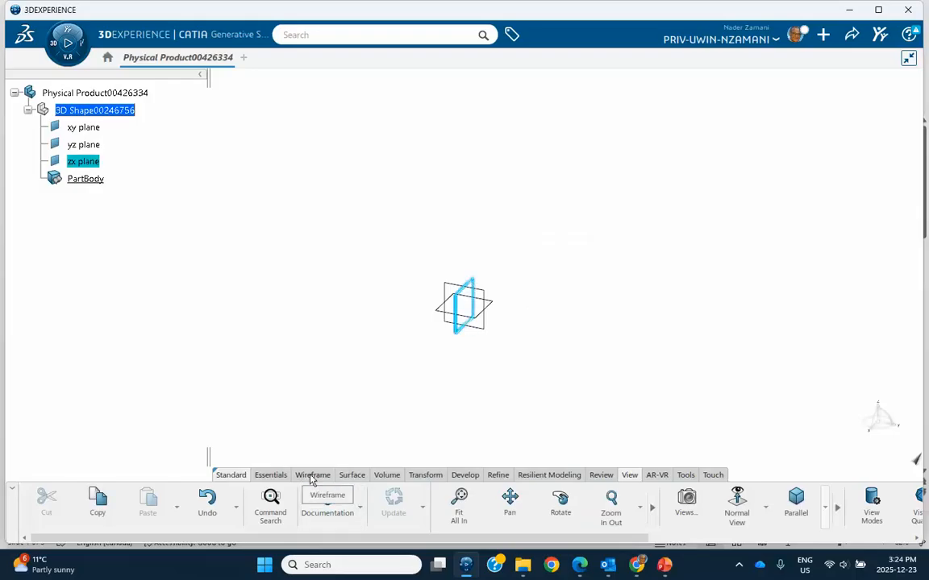
{"action": "left_click", "coordinate": [312, 475]}
{"action": "left_click", "coordinate": [678, 504]}
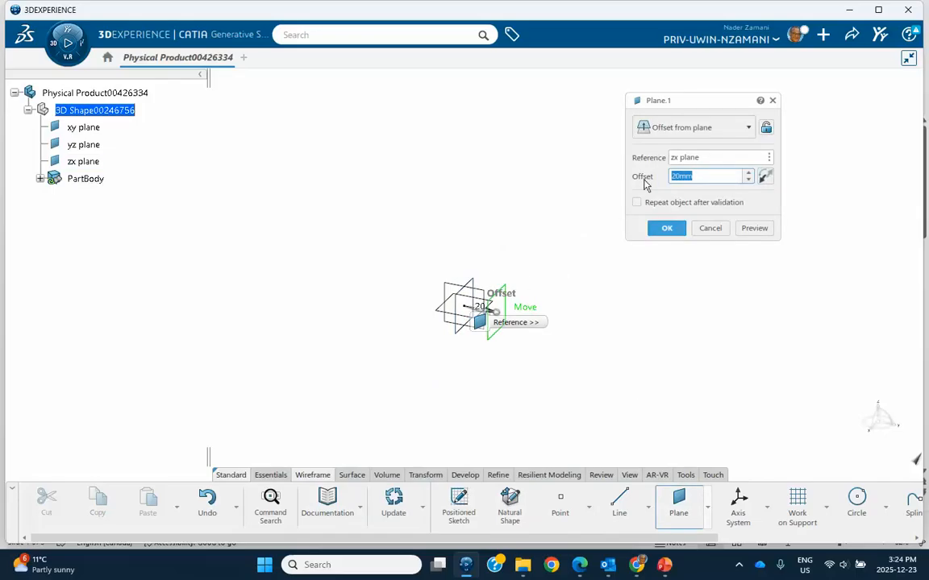
{"action": "type", "text": "200"}
{"action": "left_click", "coordinate": [666, 228]}
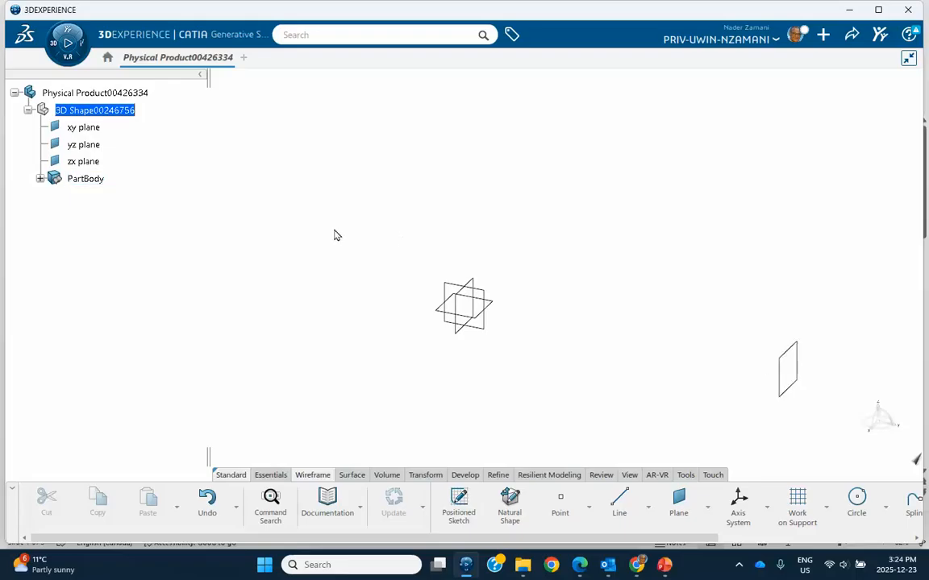
Step: Create a second reference plane offset -200 mm from the zx plane
{"action": "left_click", "coordinate": [675, 501]}
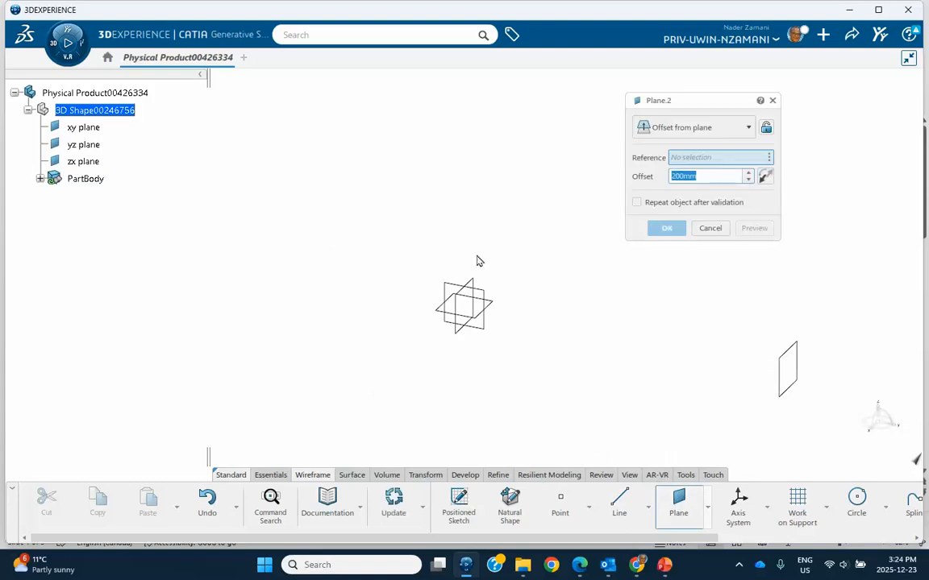
{"action": "left_click", "coordinate": [488, 286]}
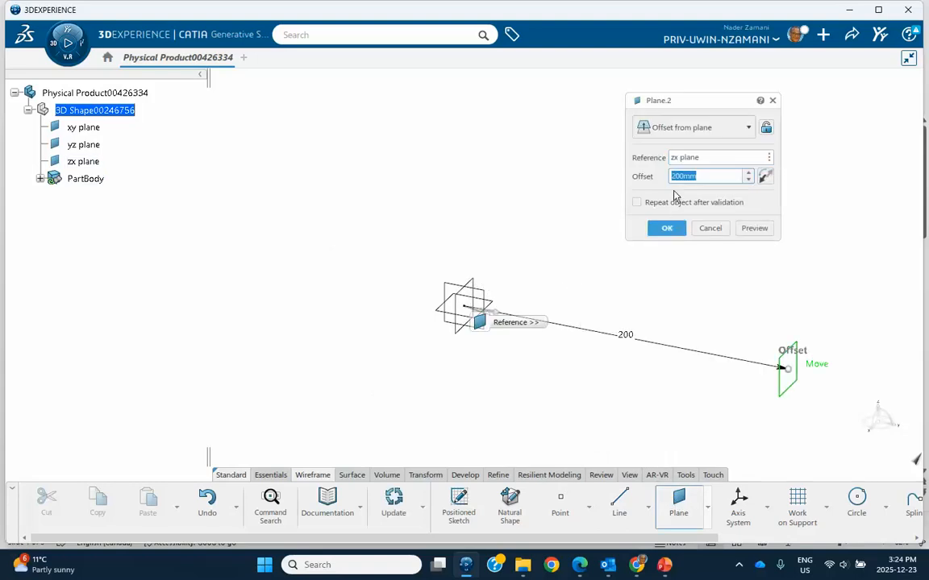
{"action": "left_click", "coordinate": [674, 176]}
{"action": "type", "text": "-200"}
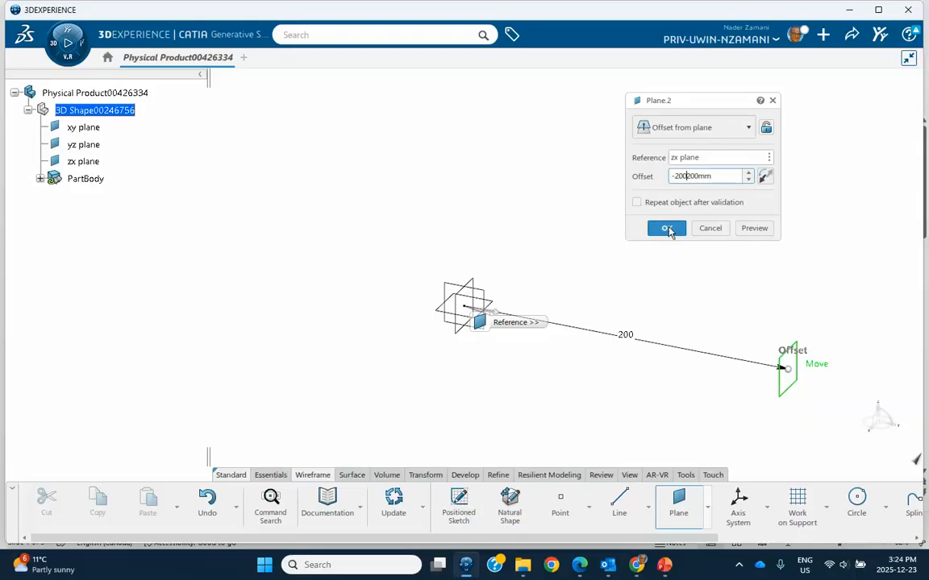
{"action": "key", "text": "BackSpace"}
{"action": "key", "text": "BackSpace"}
{"action": "key", "text": "BackSpace"}
{"action": "left_click", "coordinate": [666, 228]}
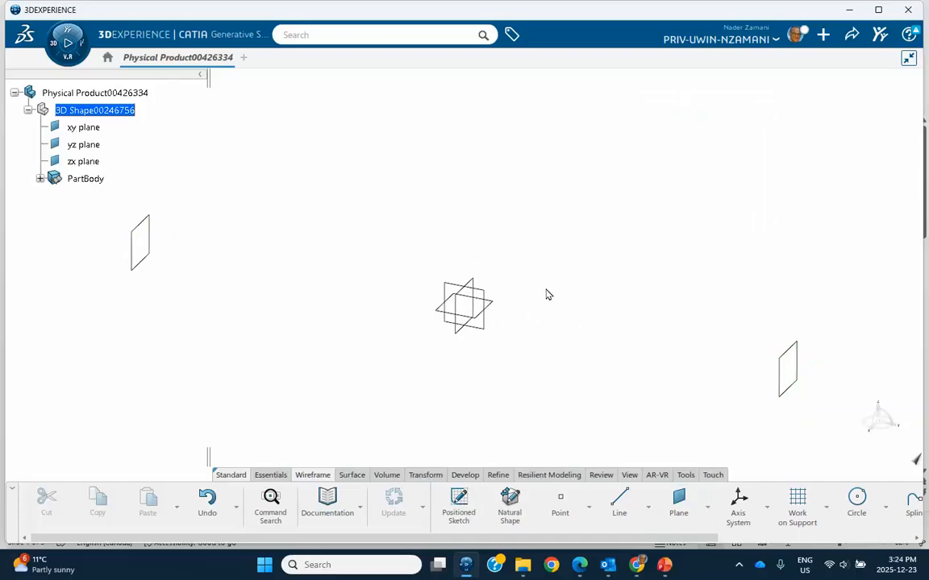
Step: Create a point by coordinates at X 100 mm, Y 30 mm, Z 50 mm, relative to the default origin
{"action": "left_click", "coordinate": [560, 504]}
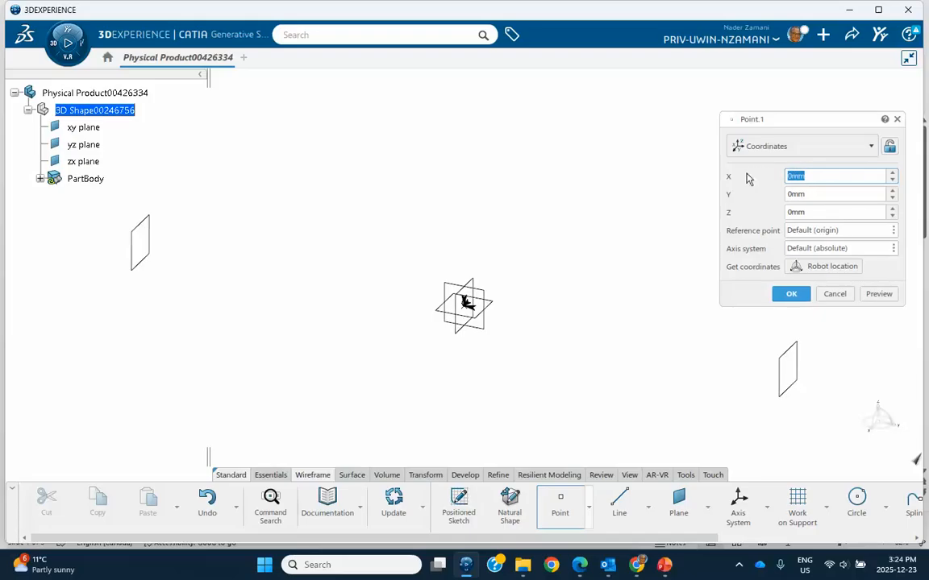
{"action": "type", "text": "100"}
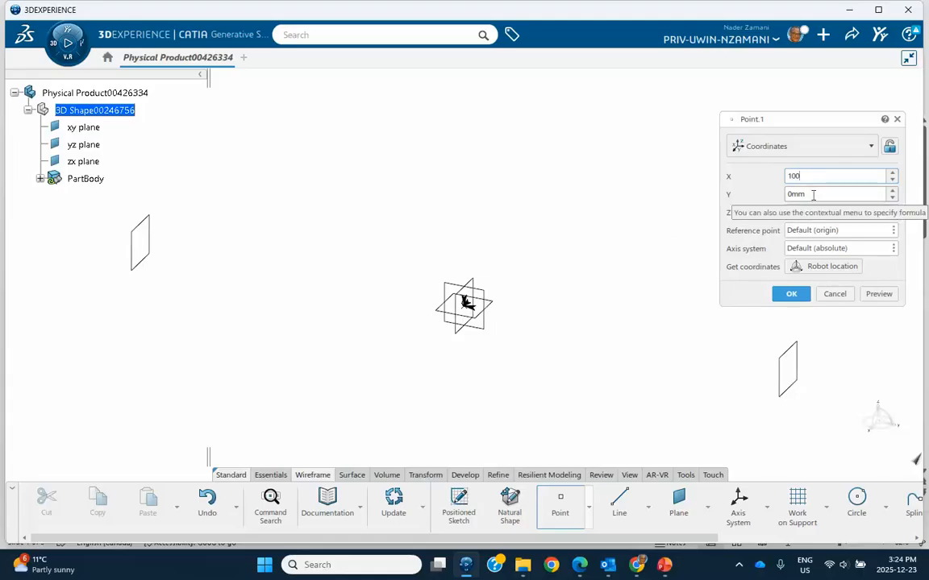
{"action": "key", "text": "Tab"}
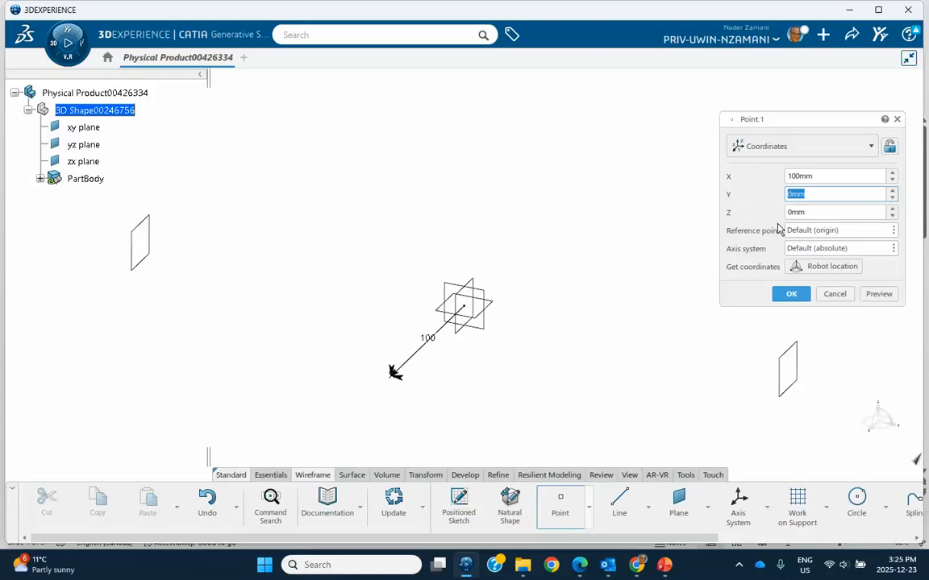
{"action": "type", "text": "30"}
{"action": "left_click", "coordinate": [822, 212]}
{"action": "left_click_drag", "start_coordinate": [821, 212], "coordinate": [745, 219]}
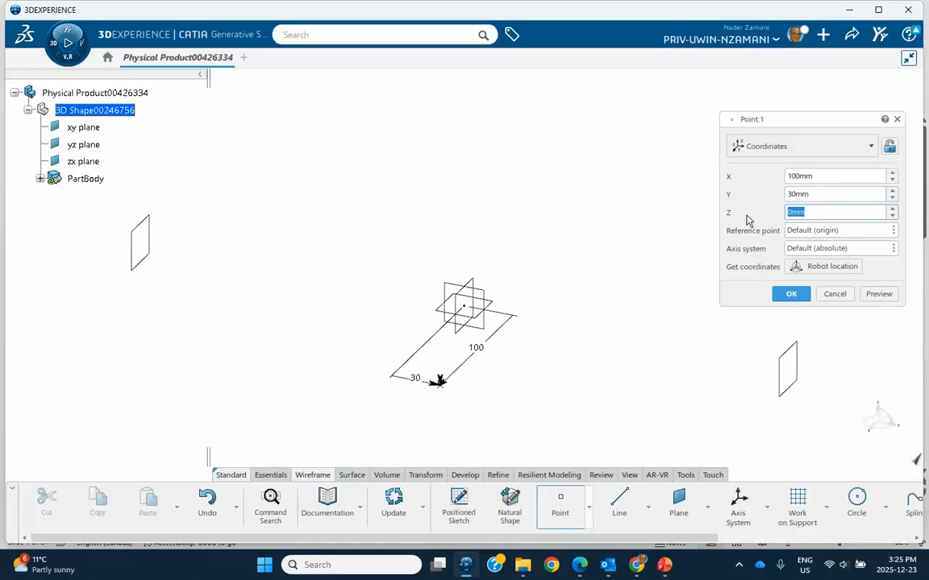
{"action": "type", "text": "50"}
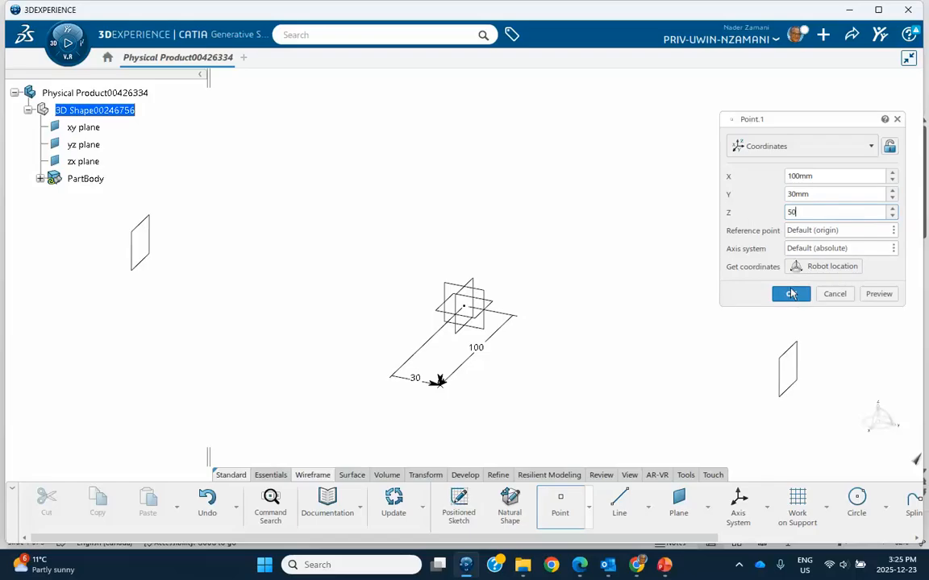
{"action": "left_click", "coordinate": [786, 294]}
Step: Create a second coordinate point at X 0 mm, Y -100 mm, Z 0 mm
{"action": "middle_click_drag", "start_coordinate": [513, 306], "coordinate": [678, 357]}
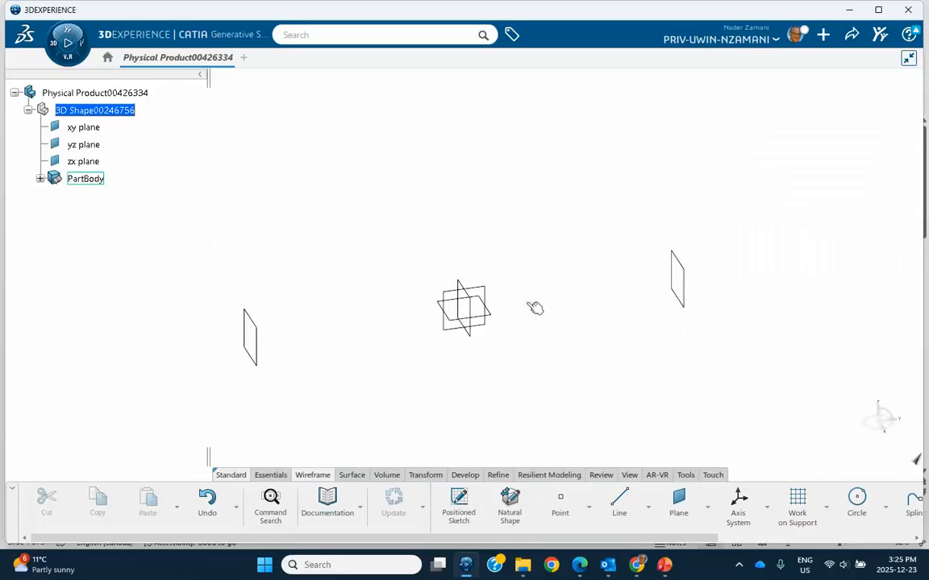
{"action": "left_click", "coordinate": [557, 504]}
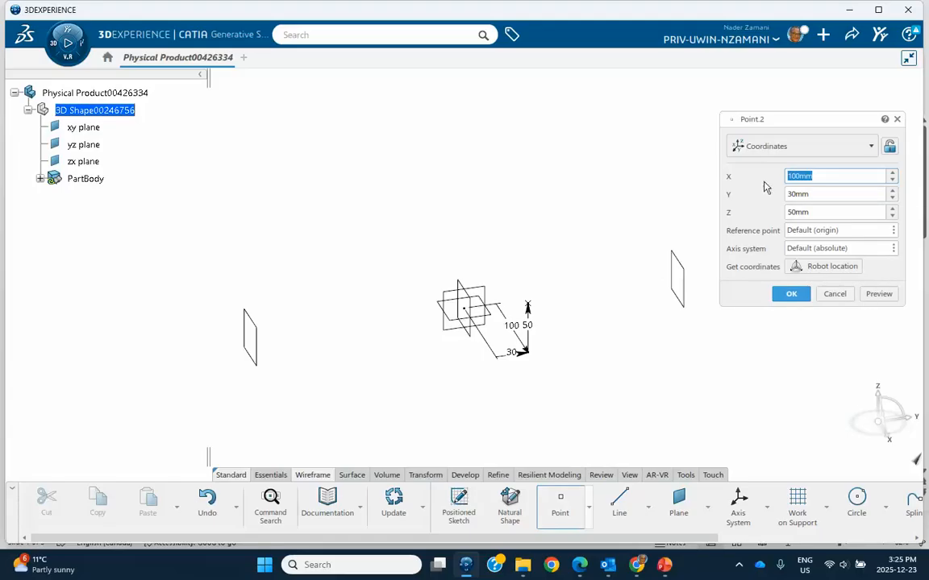
{"action": "type", "text": "0"}
{"action": "left_click", "coordinate": [817, 196]}
{"action": "left_click_drag", "start_coordinate": [803, 194], "coordinate": [759, 200]}
{"action": "type", "text": "-"}
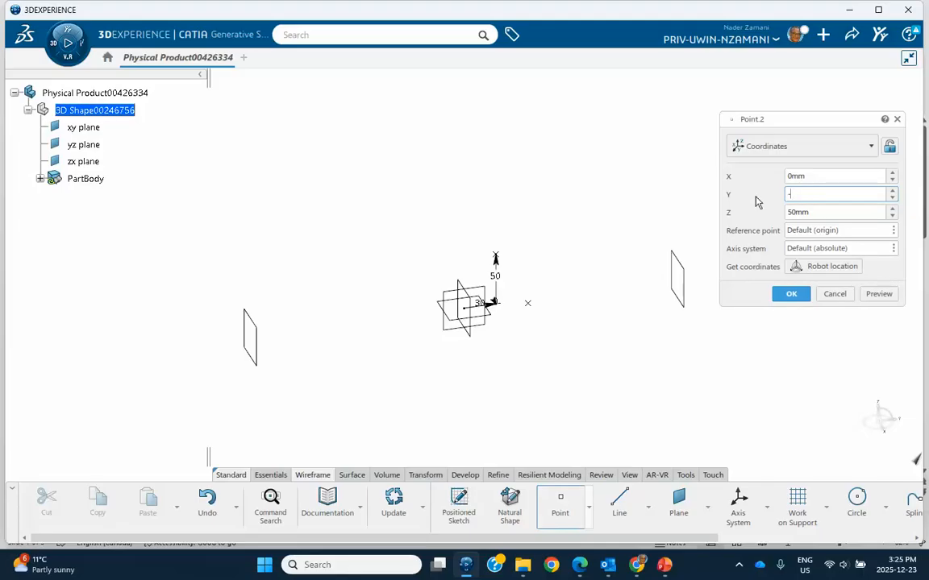
{"action": "type", "text": "100"}
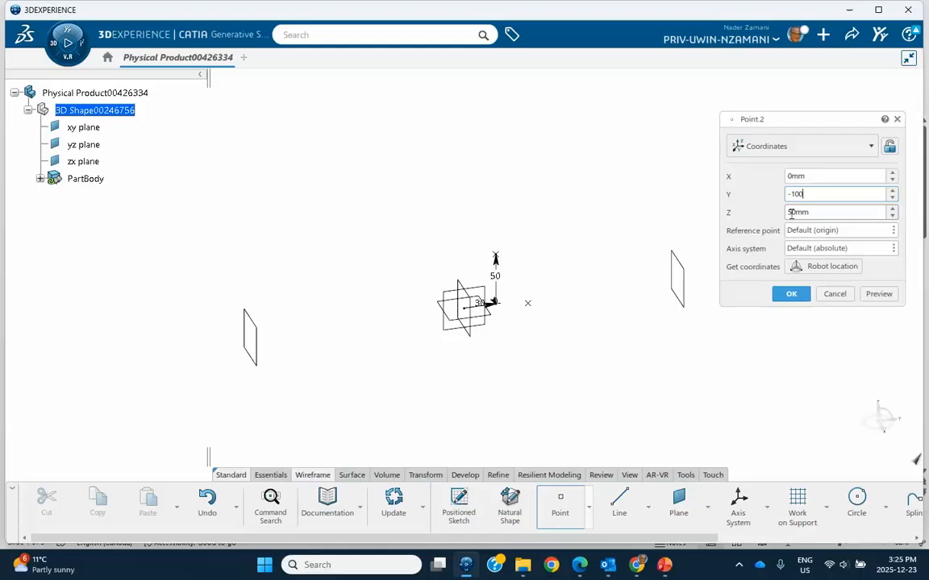
{"action": "left_click_drag", "start_coordinate": [819, 212], "coordinate": [772, 213]}
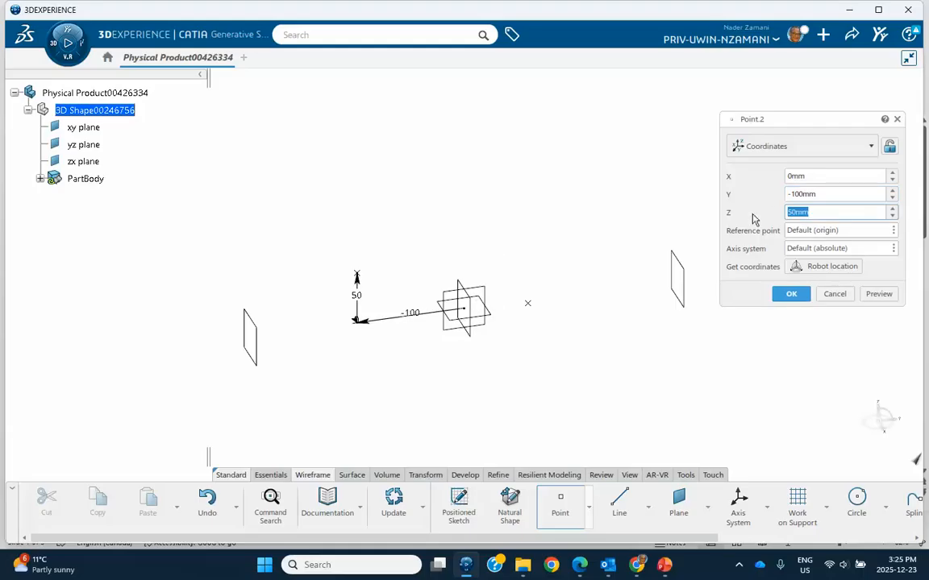
{"action": "type", "text": "0"}
{"action": "left_click", "coordinate": [789, 295]}
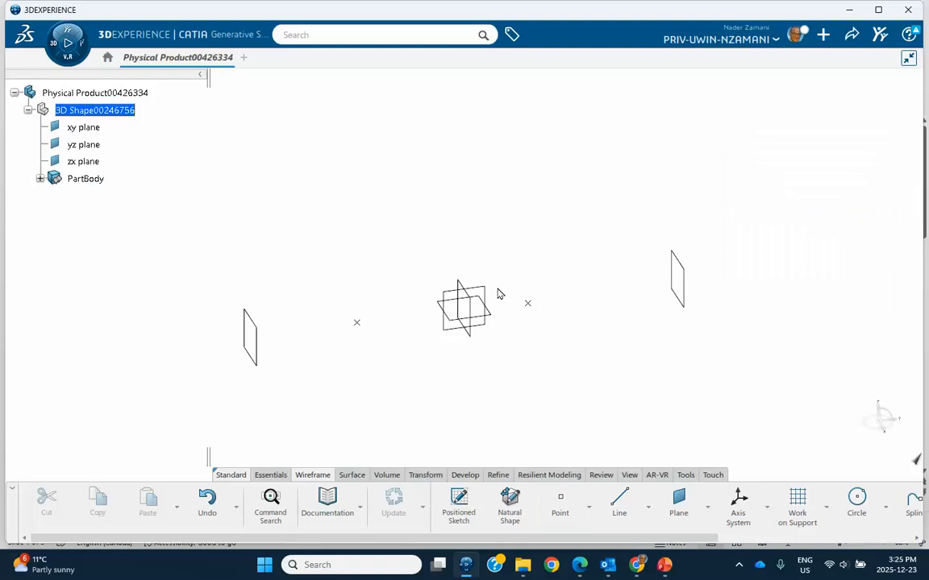
Step: Create a Point-Point line from the first point to the second point with 0 mm offsets at both ends
{"action": "middle_click_drag", "start_coordinate": [498, 293], "coordinate": [522, 316]}
{"action": "middle_click_drag", "start_coordinate": [609, 346], "coordinate": [602, 330]}
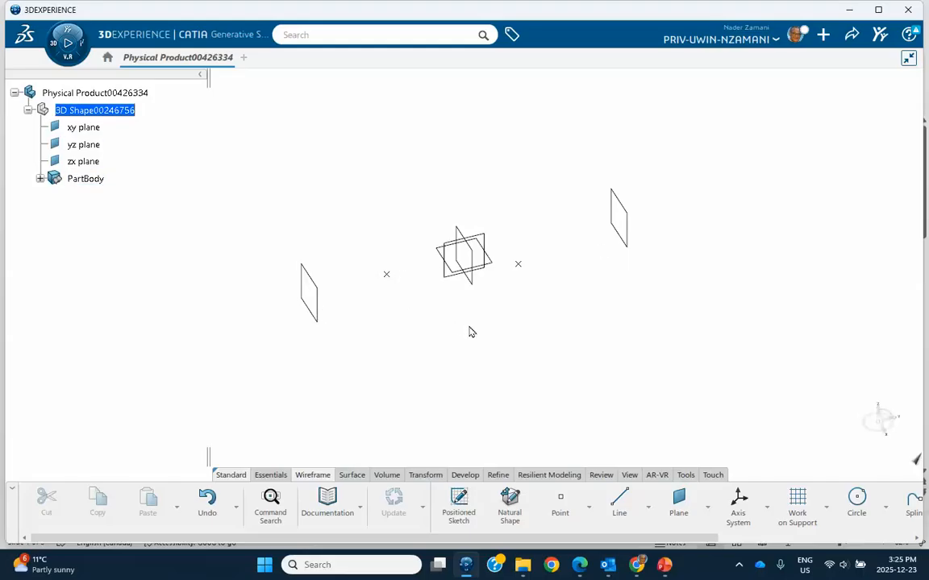
{"action": "middle_click_drag", "start_coordinate": [555, 342], "coordinate": [470, 366]}
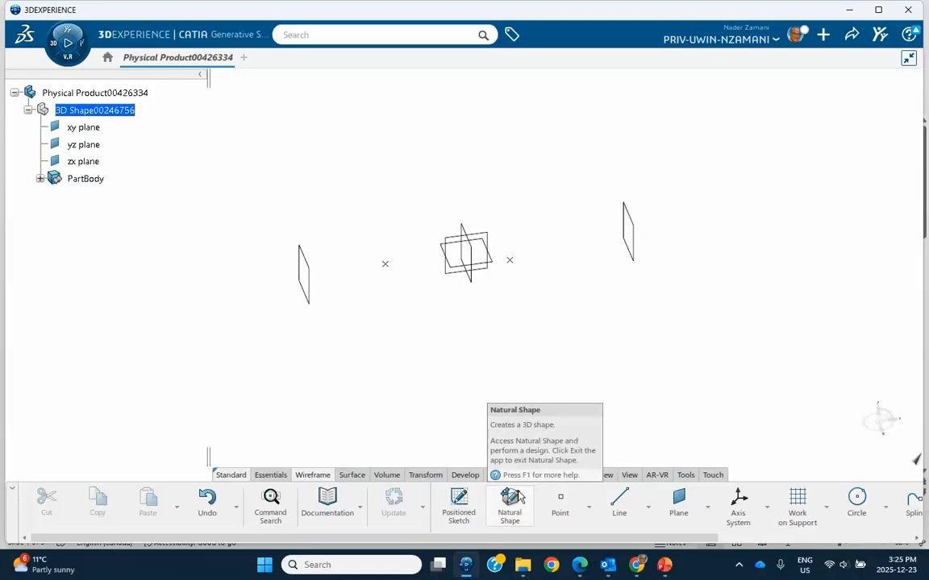
{"action": "left_click", "coordinate": [617, 504]}
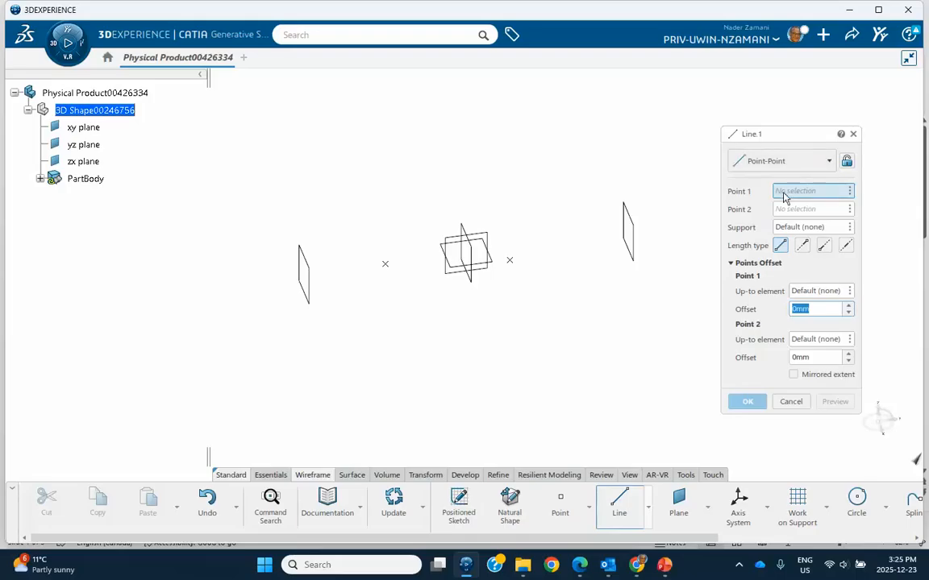
{"action": "left_click", "coordinate": [516, 263]}
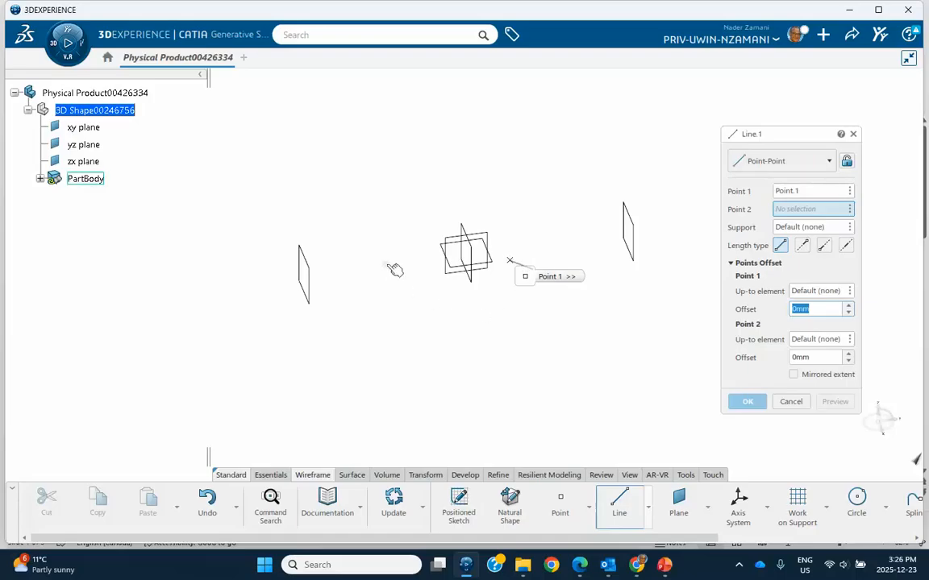
{"action": "left_click", "coordinate": [385, 264]}
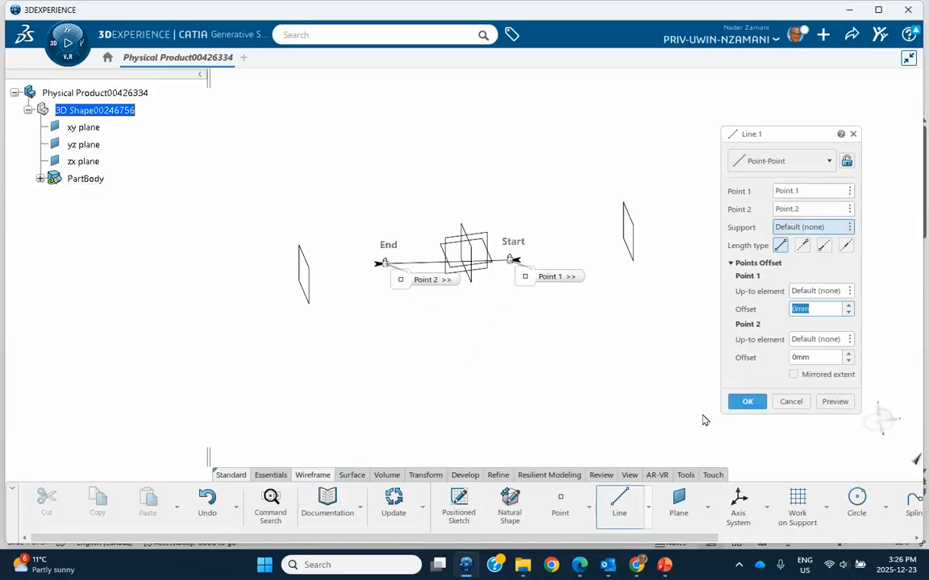
{"action": "left_click", "coordinate": [744, 401]}
Step: Edit the finished line and try the length types infinite beyond Point 1, beyond Point 2 and both ways, ending on the bounded type
{"action": "middle_click_drag", "start_coordinate": [584, 385], "coordinate": [531, 379]}
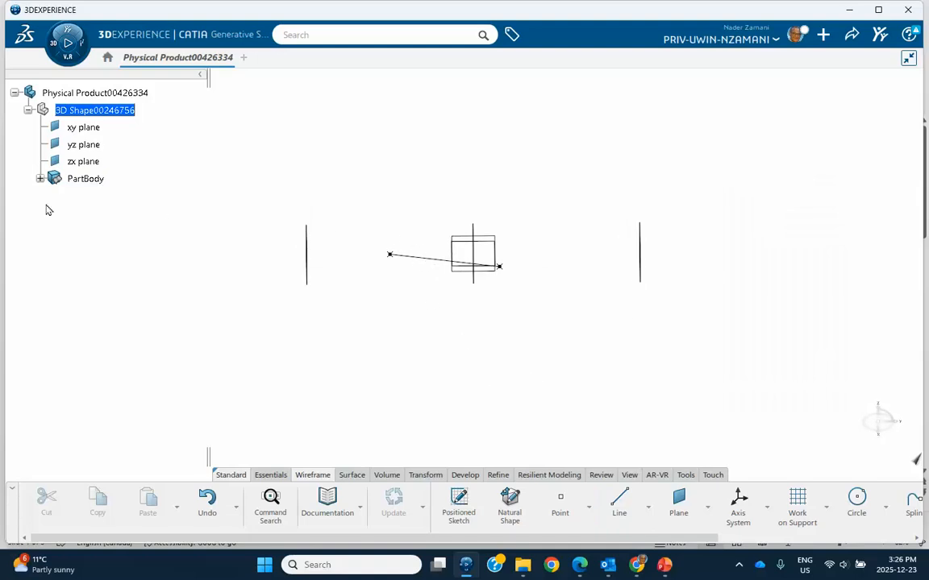
{"action": "left_click", "coordinate": [39, 178]}
{"action": "double_click", "coordinate": [91, 264]}
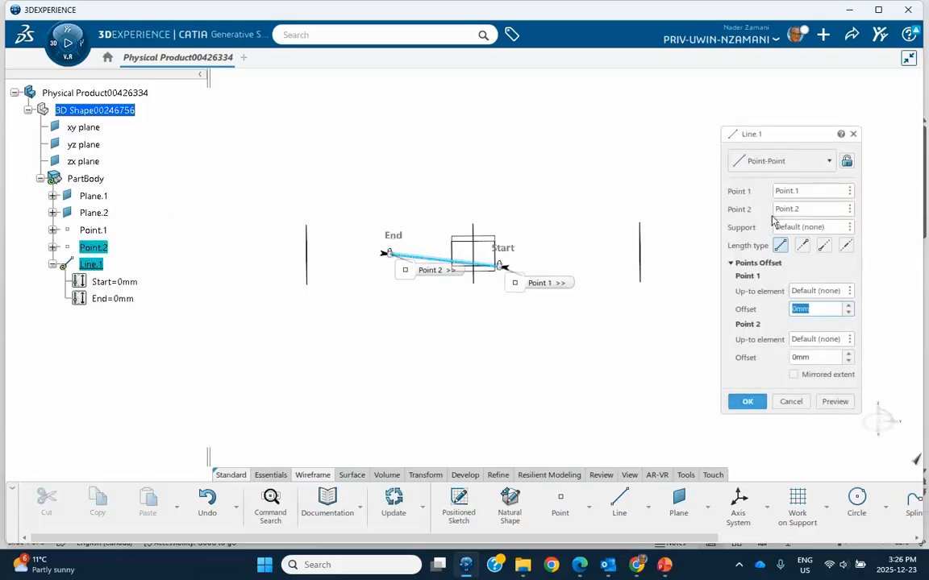
{"action": "left_click", "coordinate": [803, 246]}
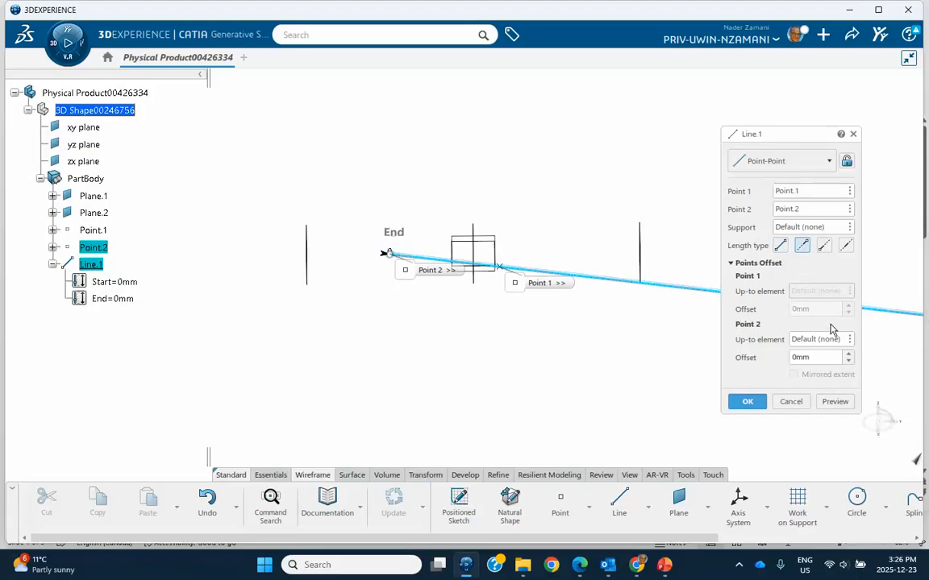
{"action": "left_click", "coordinate": [823, 248]}
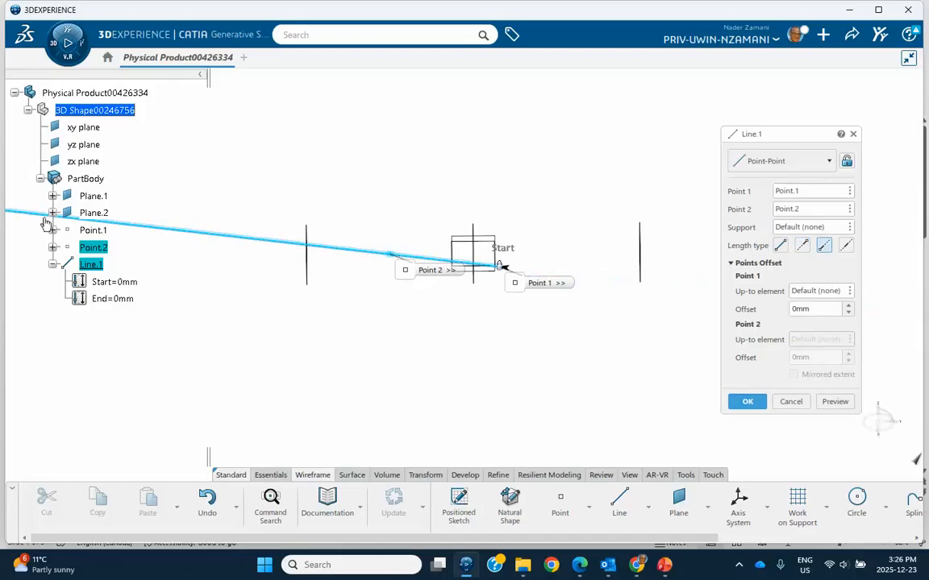
{"action": "left_click", "coordinate": [846, 250]}
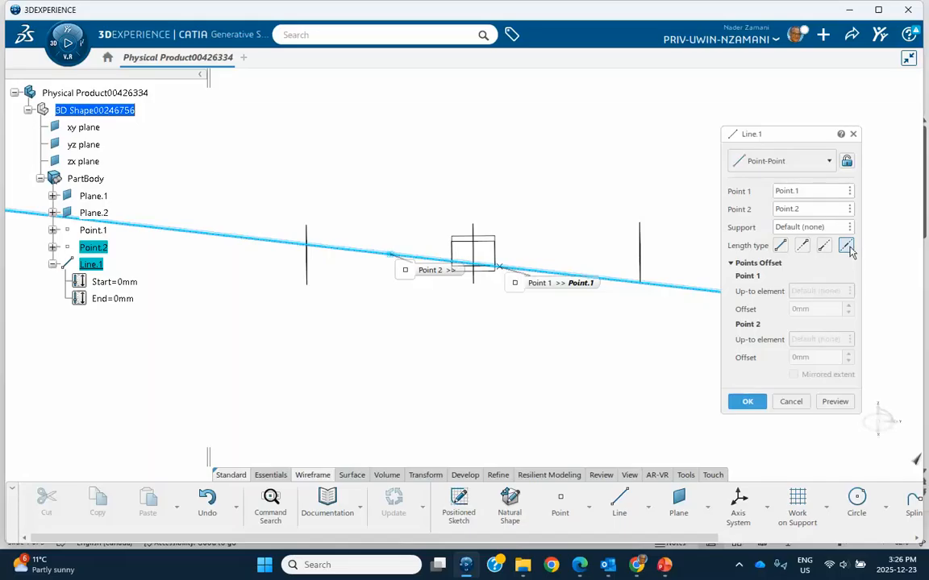
{"action": "left_click", "coordinate": [780, 246]}
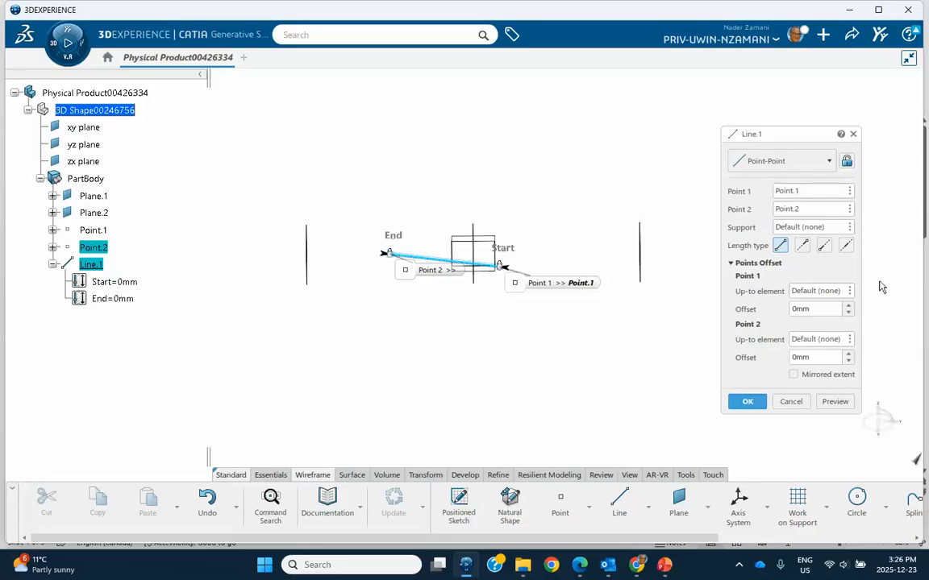
Step: Extend the line up to Plane.1 at its Point 1 end and up to Plane.2 at its Point 2 end
{"action": "left_click", "coordinate": [822, 295]}
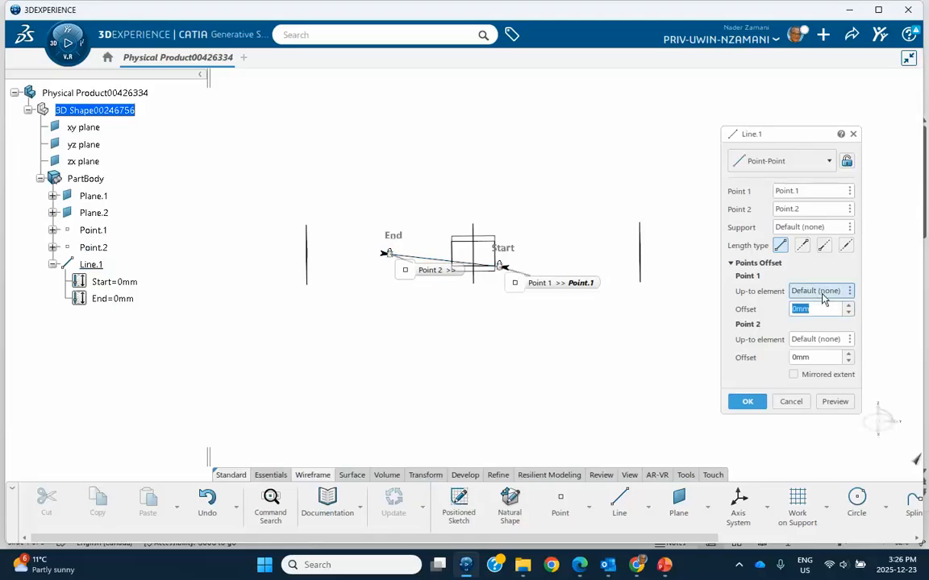
{"action": "left_click", "coordinate": [647, 252]}
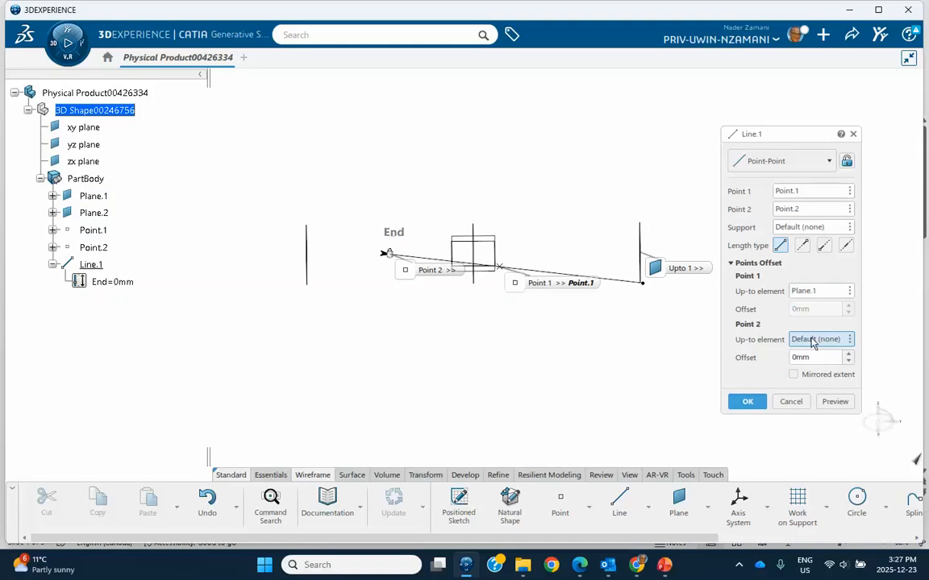
{"action": "left_click", "coordinate": [308, 276]}
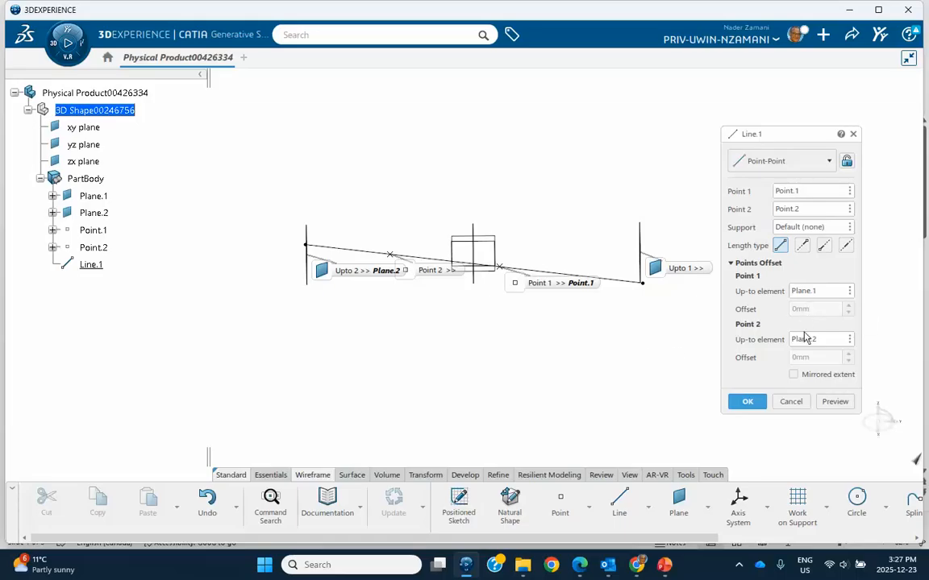
Step: Clear the up-to elements of both Point 1 and Point 2 in the line's definition
{"action": "left_click", "coordinate": [848, 292]}
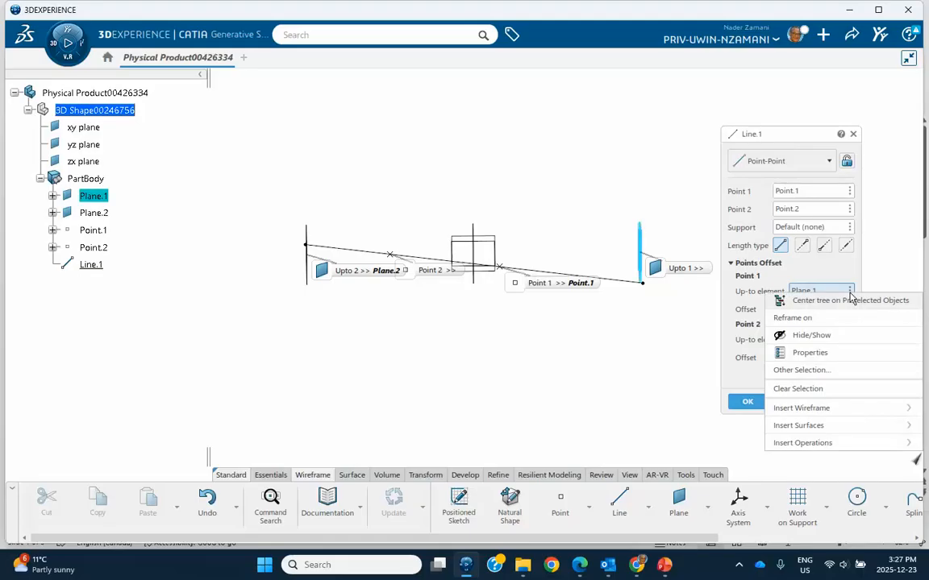
{"action": "left_click", "coordinate": [851, 299]}
{"action": "left_click", "coordinate": [849, 292]}
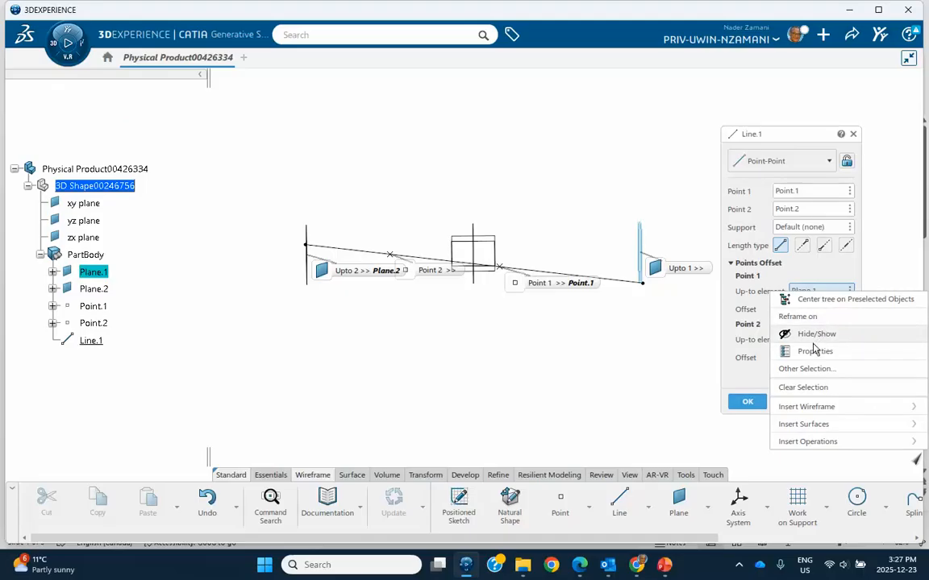
{"action": "left_click", "coordinate": [793, 387]}
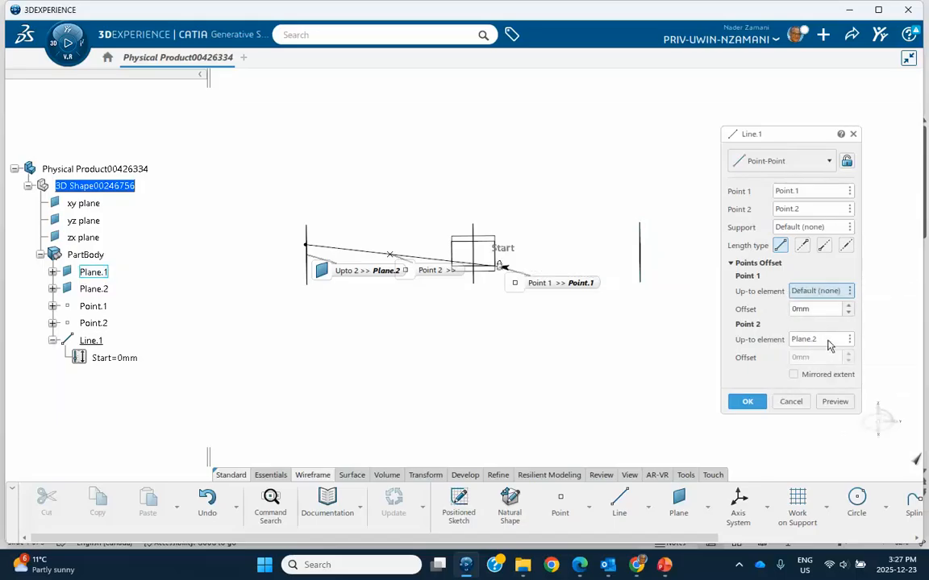
{"action": "right_click", "coordinate": [828, 345]}
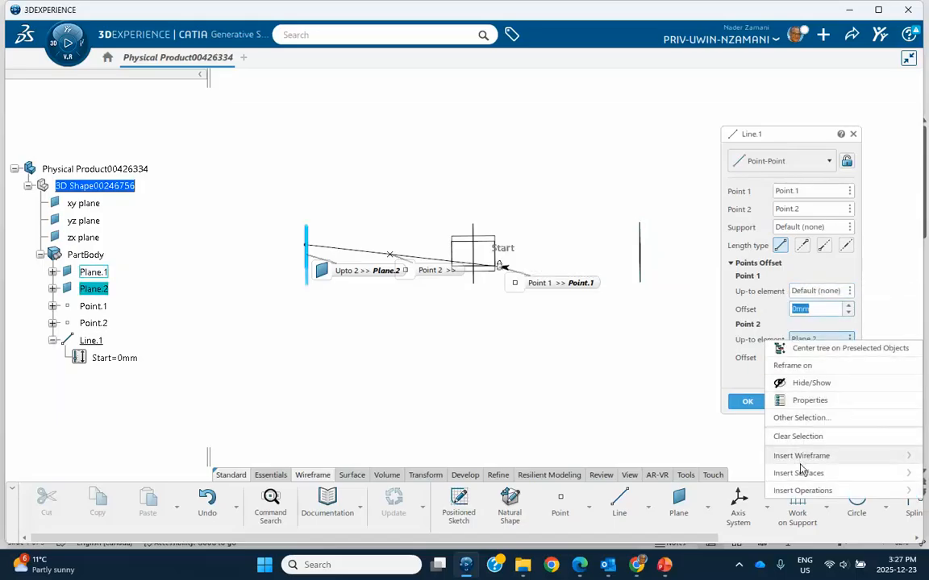
{"action": "left_click", "coordinate": [796, 438]}
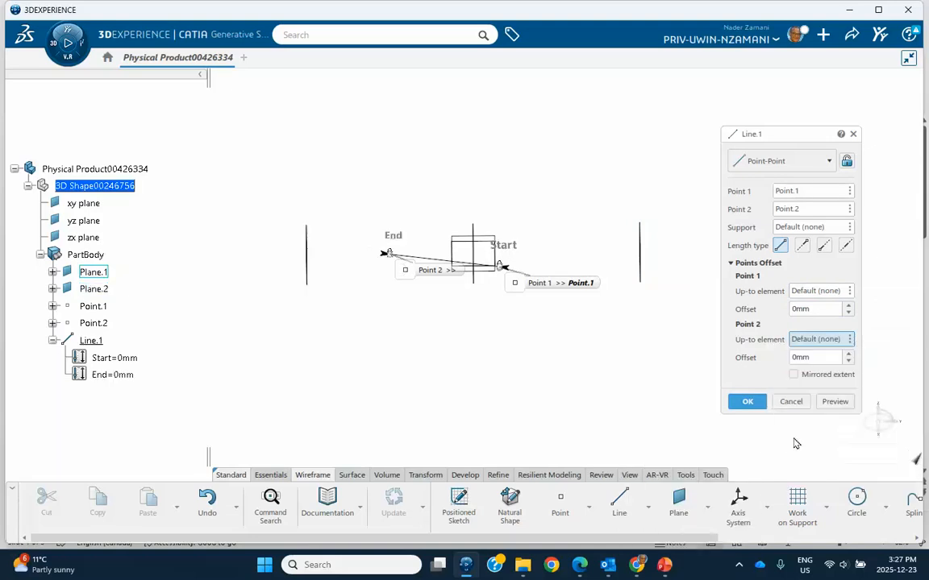
Step: Set the line's Point 1 offset to 70 mm and preview the extension
{"action": "left_click", "coordinate": [848, 307]}
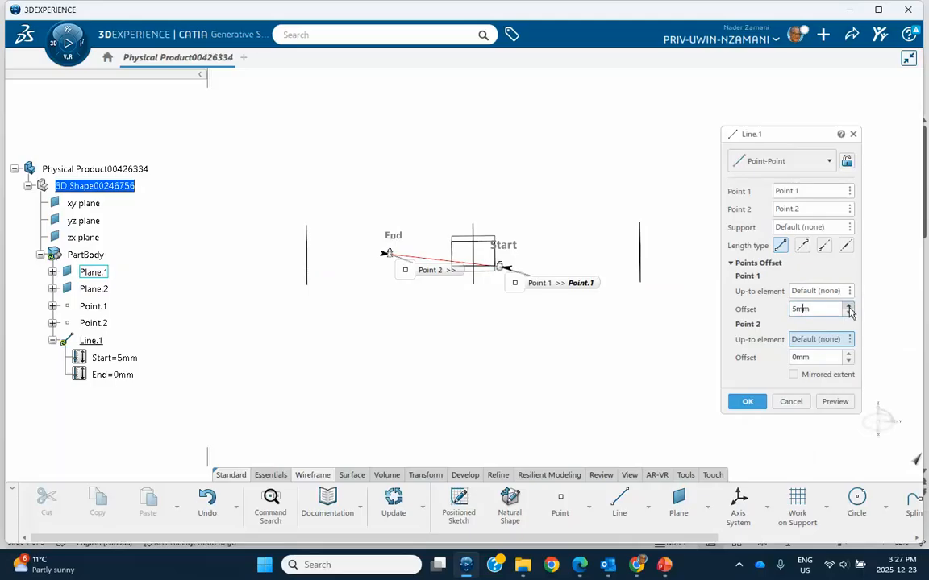
{"action": "left_click", "coordinate": [848, 308]}
{"action": "left_click", "coordinate": [848, 308]}
{"action": "left_click", "coordinate": [847, 308]}
{"action": "left_click", "coordinate": [847, 308]}
{"action": "left_click", "coordinate": [848, 308]}
{"action": "left_click", "coordinate": [848, 308]}
{"action": "left_click", "coordinate": [848, 308]}
{"action": "left_click", "coordinate": [848, 308]}
{"action": "left_click", "coordinate": [848, 308]}
{"action": "left_click", "coordinate": [847, 308]}
{"action": "left_click", "coordinate": [848, 308]}
{"action": "left_click", "coordinate": [848, 308]}
{"action": "left_click_drag", "start_coordinate": [838, 309], "coordinate": [770, 309]}
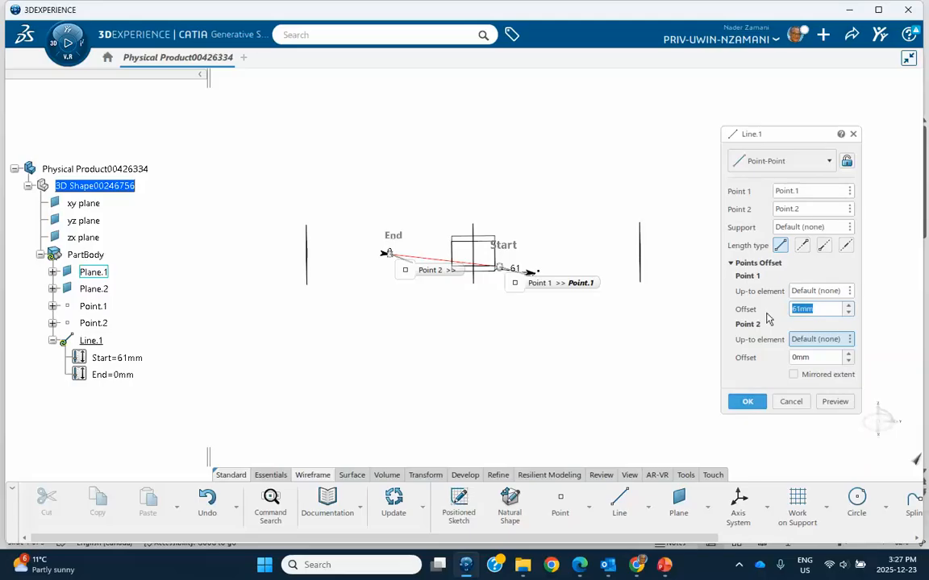
{"action": "type", "text": "70"}
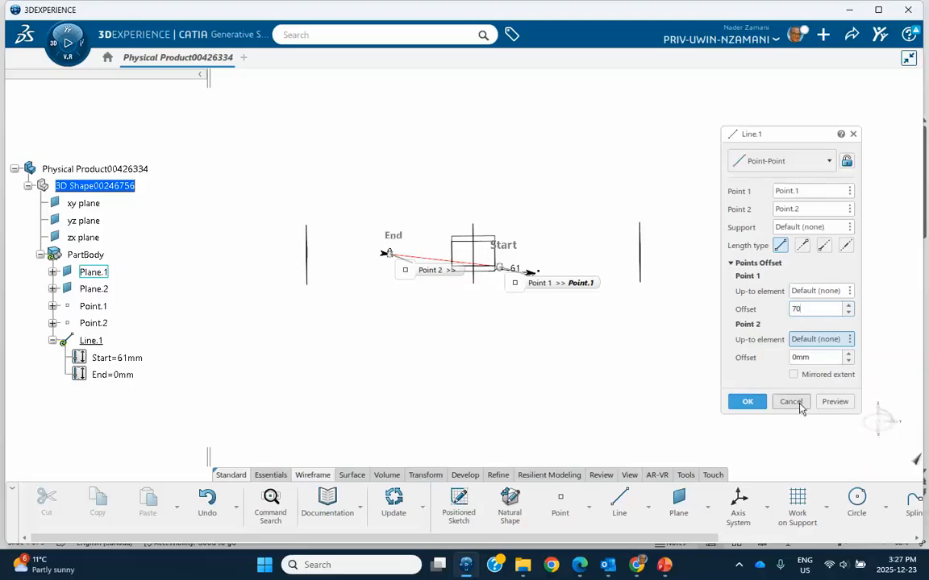
{"action": "left_click", "coordinate": [834, 402]}
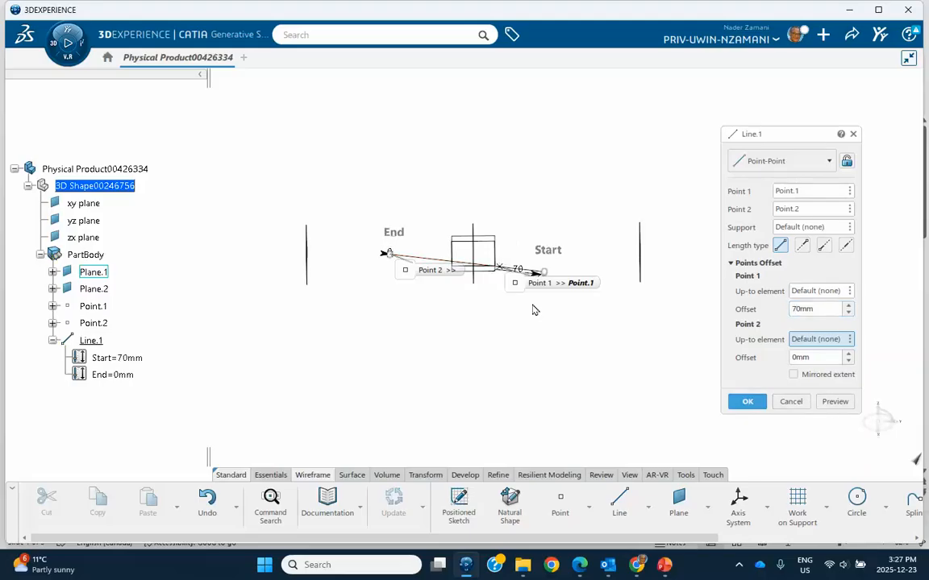
Step: Increase the line's Point 2 offset to 44 mm
{"action": "left_click", "coordinate": [847, 354]}
{"action": "left_click", "coordinate": [848, 355]}
{"action": "left_click", "coordinate": [848, 355]}
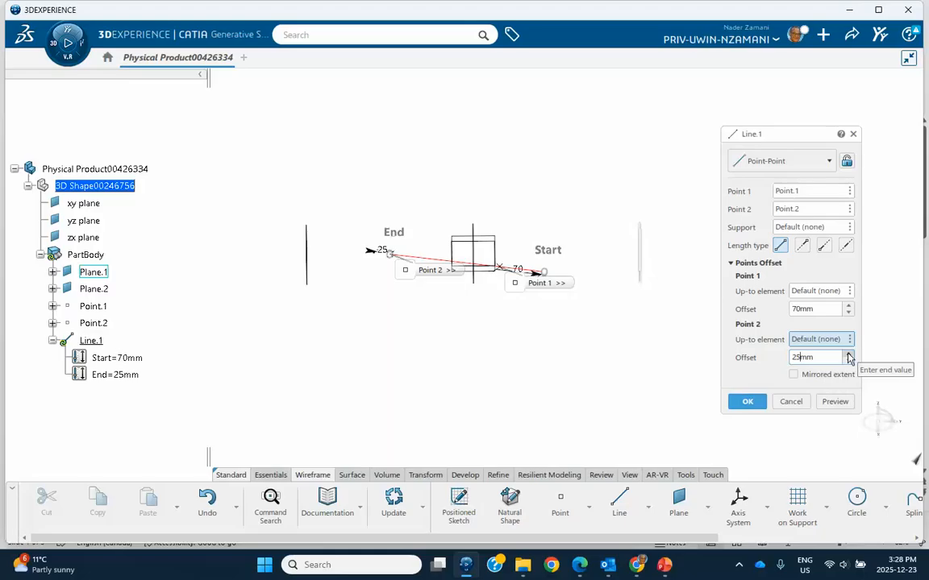
{"action": "left_click", "coordinate": [847, 354]}
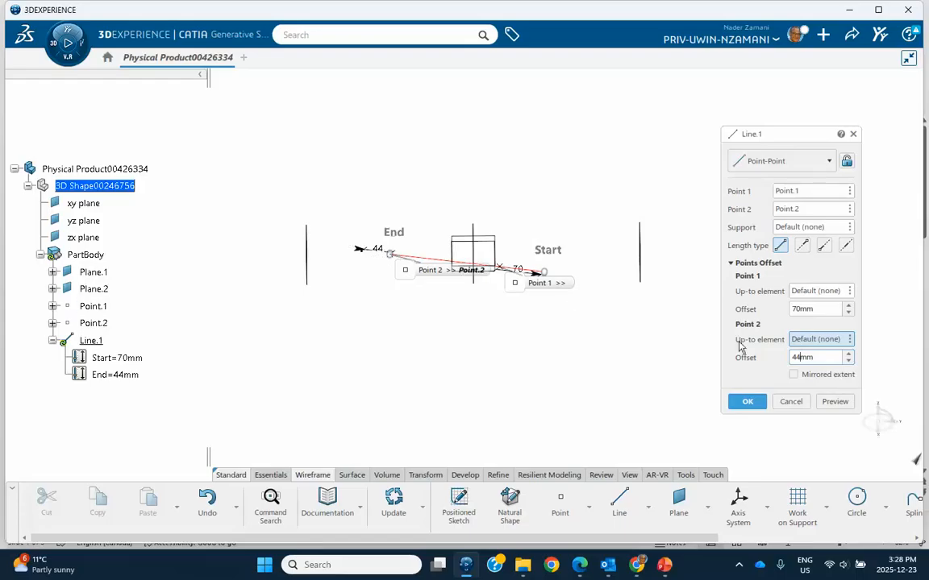
Step: Enable mirrored extent and preview the line with its Point 2 offset at 70 mm and at 95 mm
{"action": "left_click", "coordinate": [793, 375]}
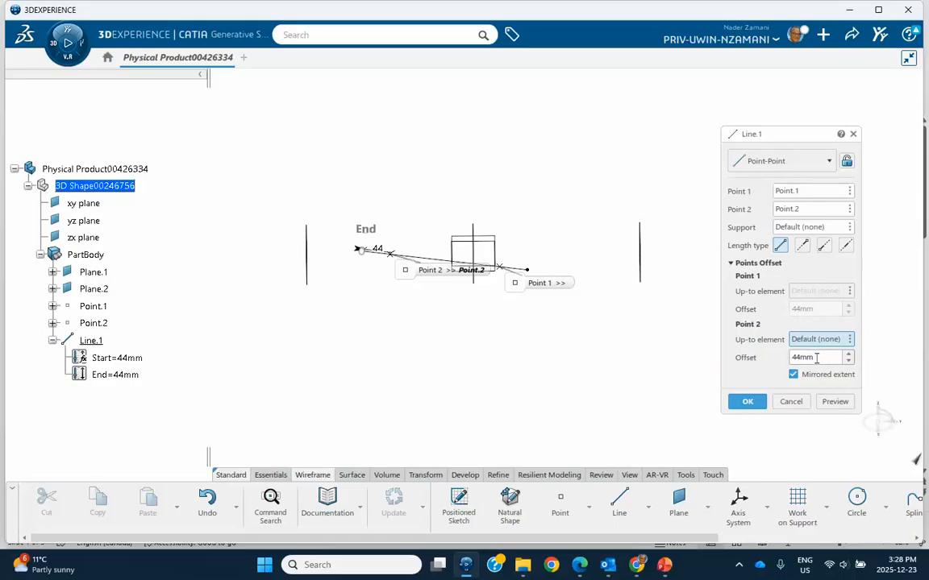
{"action": "left_click_drag", "start_coordinate": [817, 360], "coordinate": [795, 357]}
{"action": "type", "text": "70"}
{"action": "left_click", "coordinate": [836, 402]}
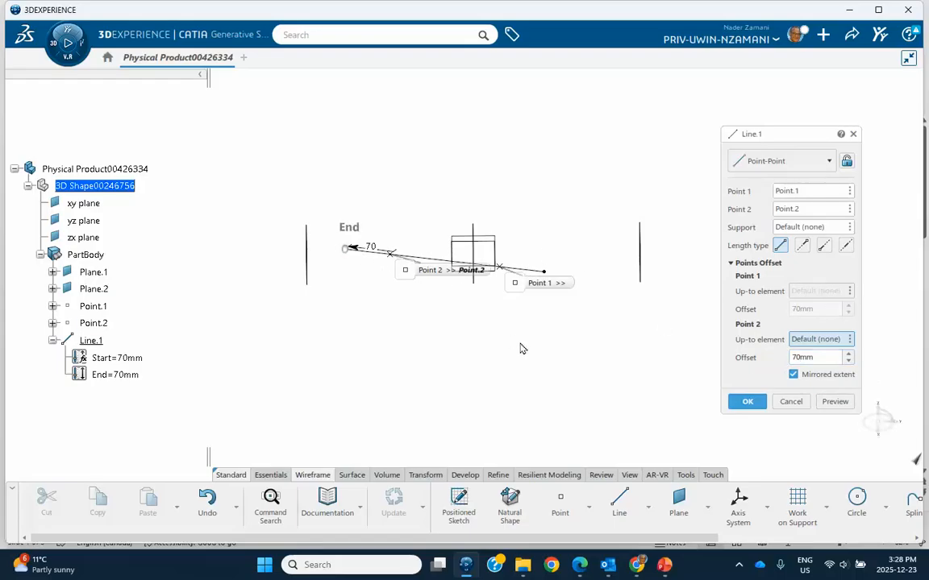
{"action": "left_click", "coordinate": [848, 356]}
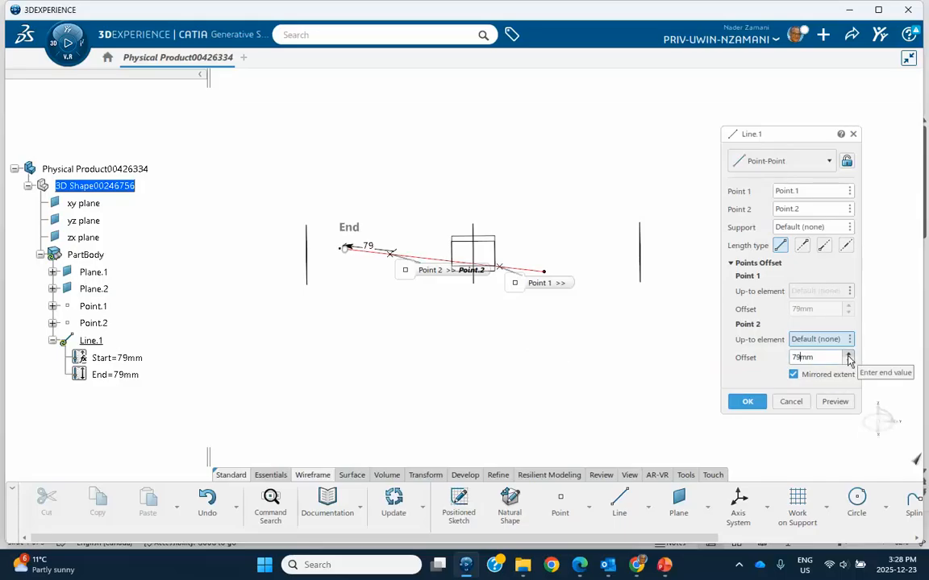
{"action": "left_click", "coordinate": [830, 402]}
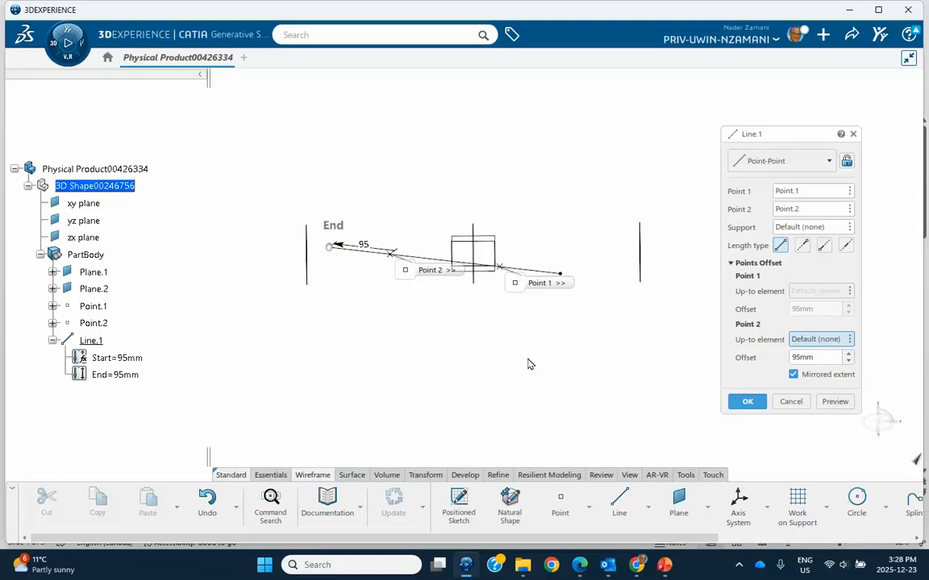
Step: Preview the mirrored line with a 200 mm offset, and discard all edits to the line
{"action": "double_click", "coordinate": [791, 356]}
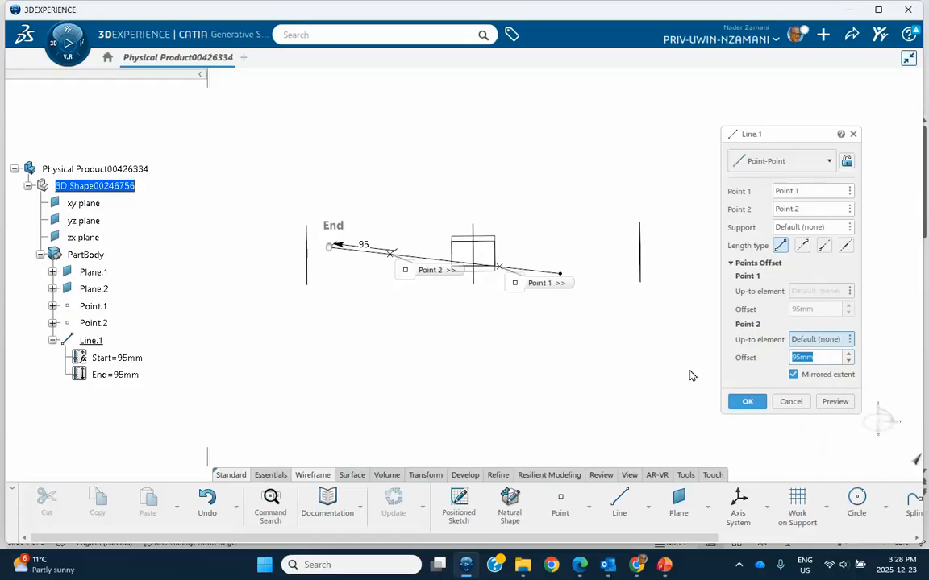
{"action": "type", "text": "200"}
{"action": "left_click", "coordinate": [835, 402]}
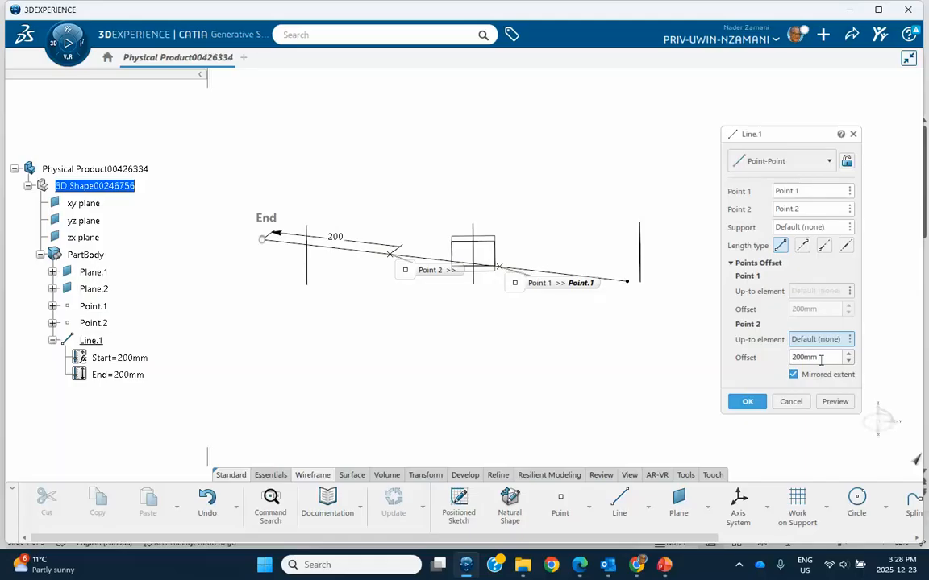
{"action": "left_click", "coordinate": [790, 401]}
{"action": "left_click", "coordinate": [642, 357]}
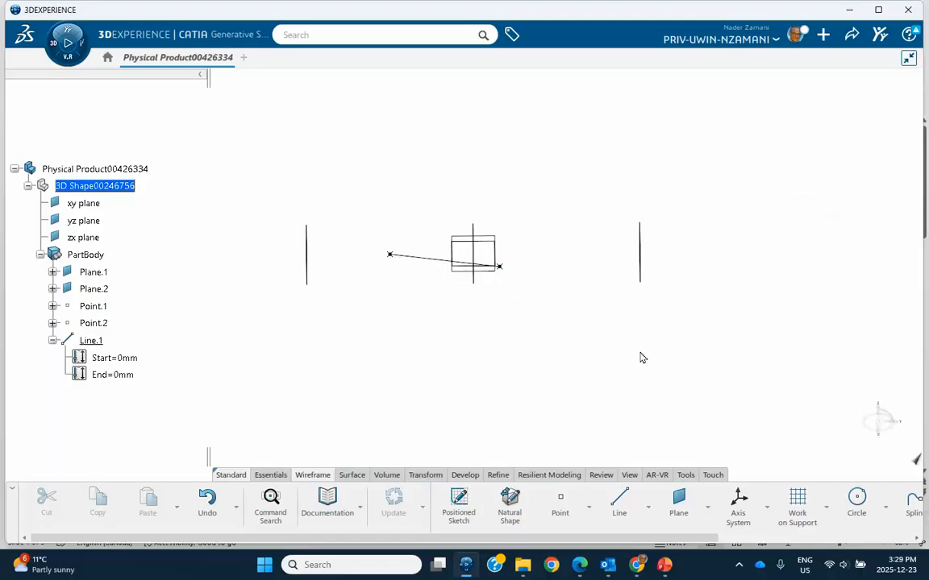
{"action": "double_click", "coordinate": [93, 341]}
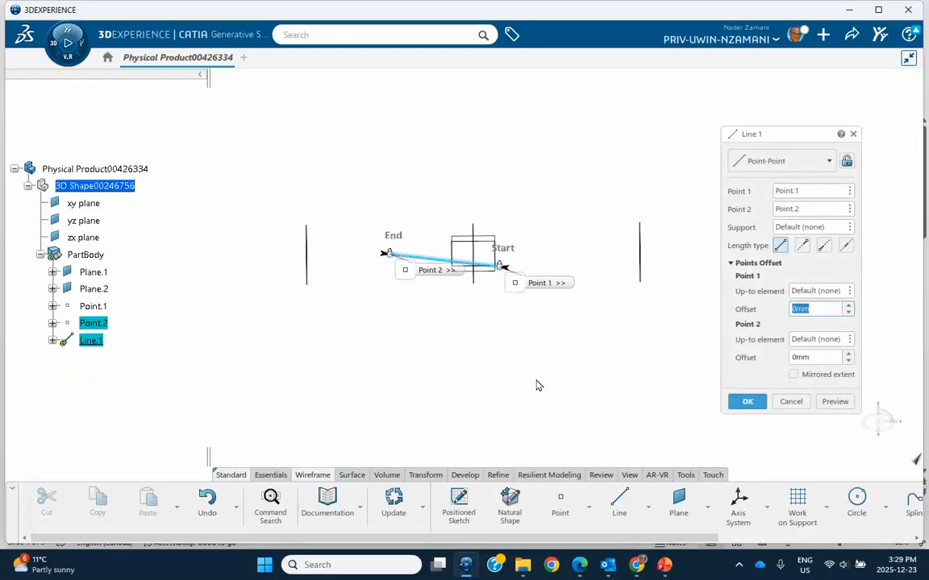
{"action": "middle_click_drag", "start_coordinate": [535, 379], "coordinate": [528, 367]}
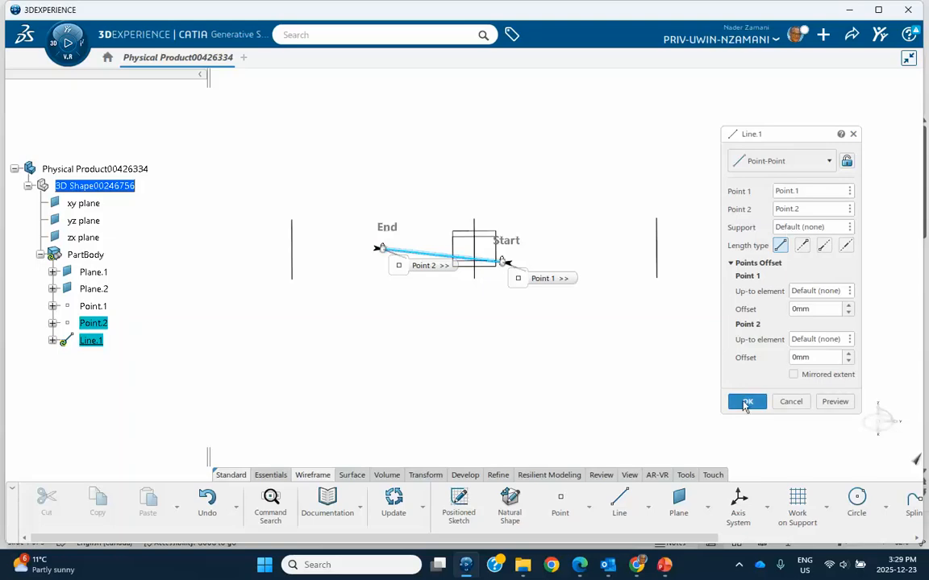
{"action": "left_click", "coordinate": [797, 401]}
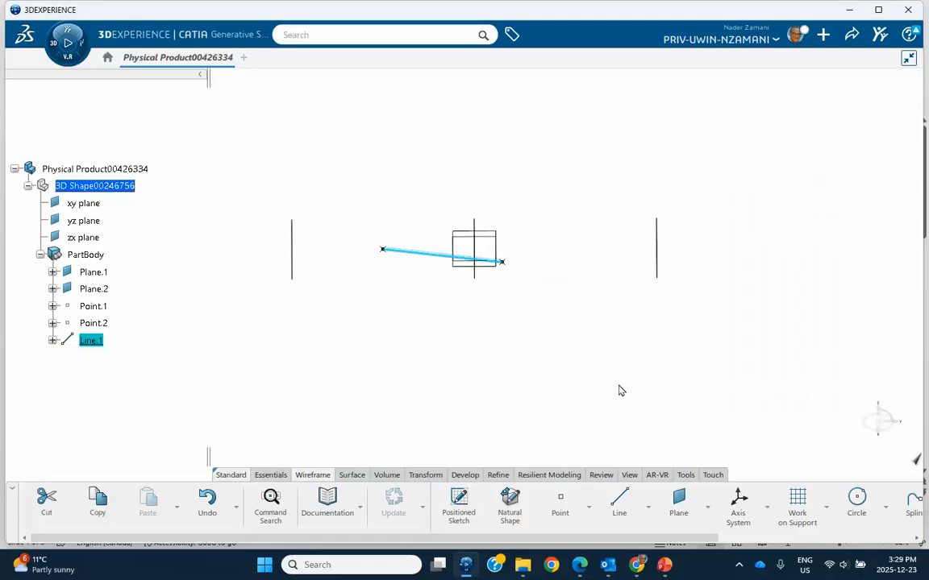
Step: Delete both offset planes, both points and the line from PartBody
{"action": "left_click", "coordinate": [93, 272]}
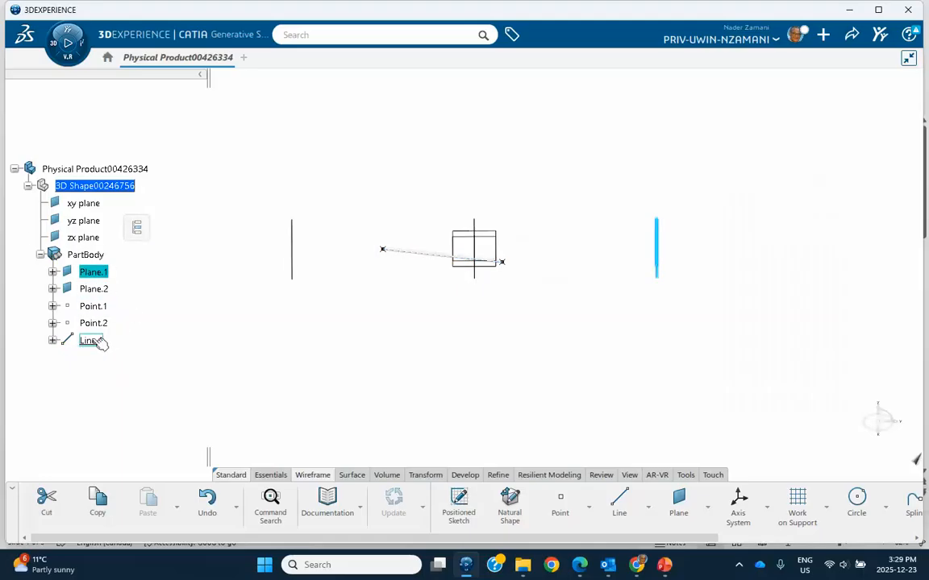
{"action": "left_click", "coordinate": [97, 341], "text": "shift"}
{"action": "right_click", "coordinate": [97, 341]}
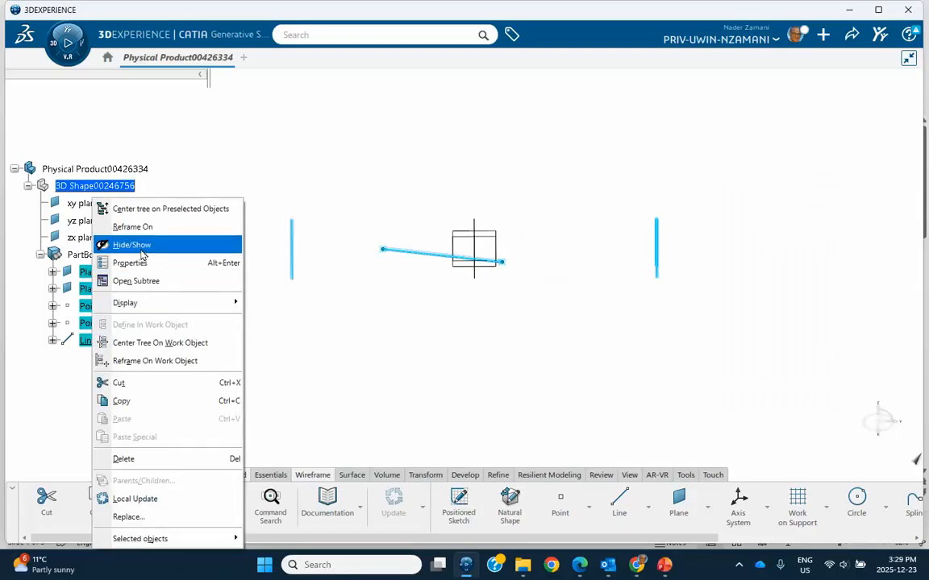
{"action": "left_click", "coordinate": [310, 345]}
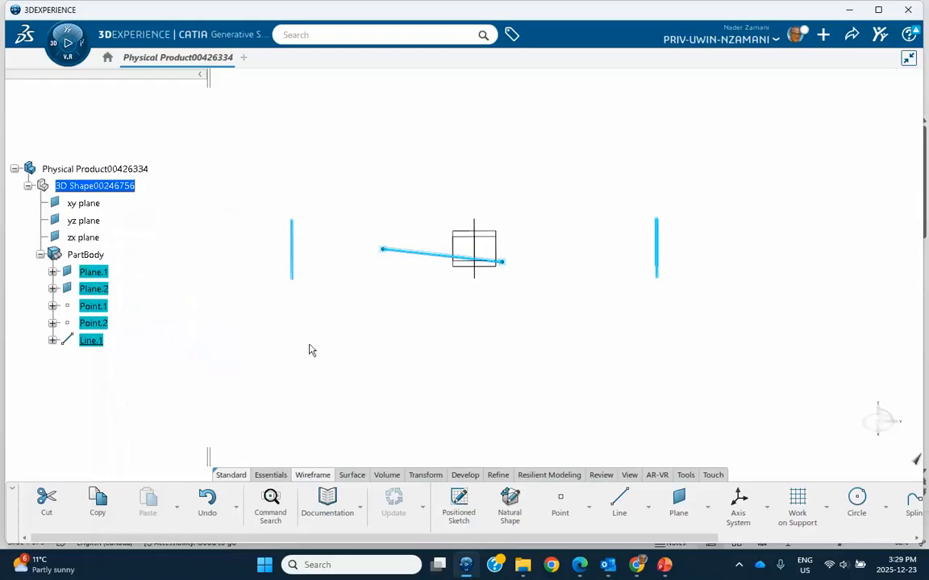
{"action": "right_click", "coordinate": [113, 283]}
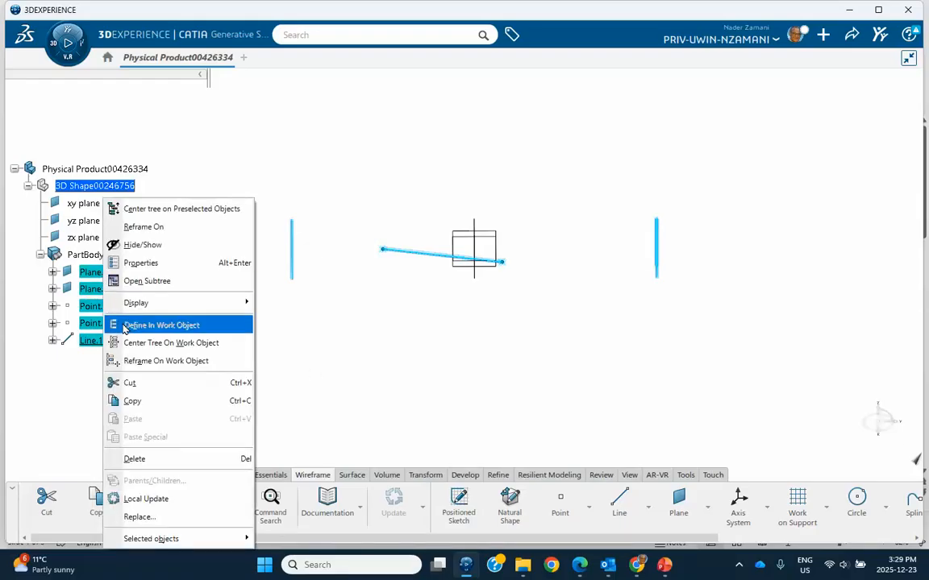
{"action": "left_click", "coordinate": [135, 458]}
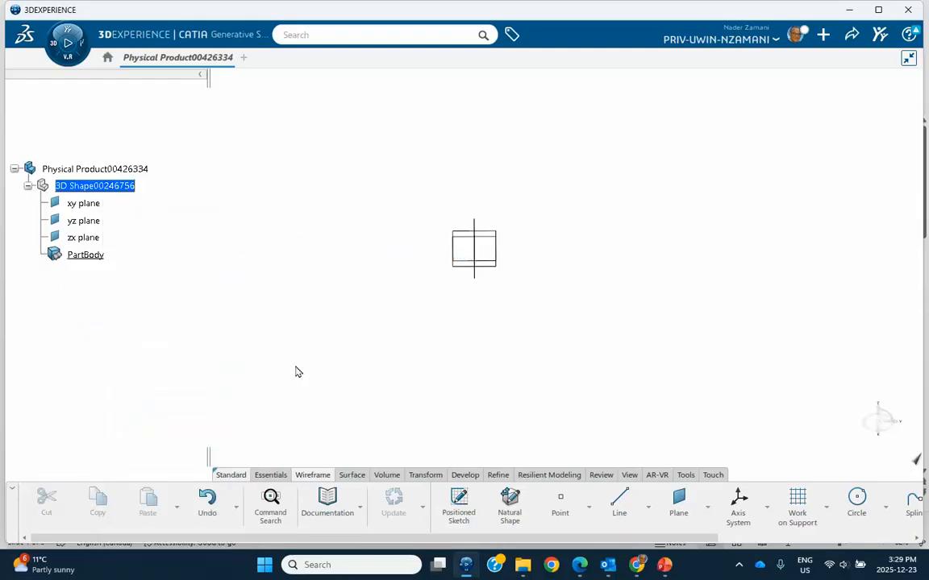
Step: Switch to an isometric view and start a positioned sketch on the zx plane
{"action": "middle_click_drag", "start_coordinate": [296, 291], "coordinate": [352, 298]}
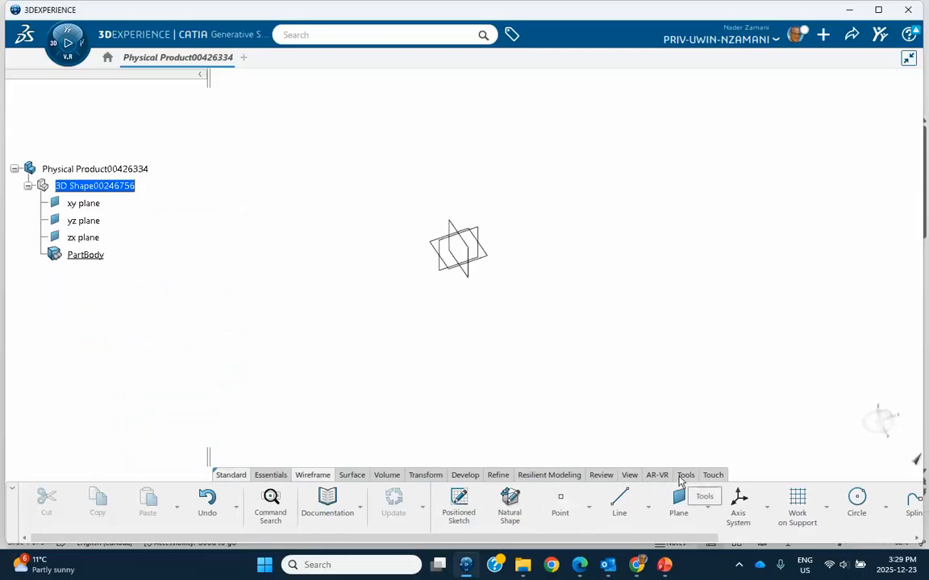
{"action": "left_click", "coordinate": [628, 476]}
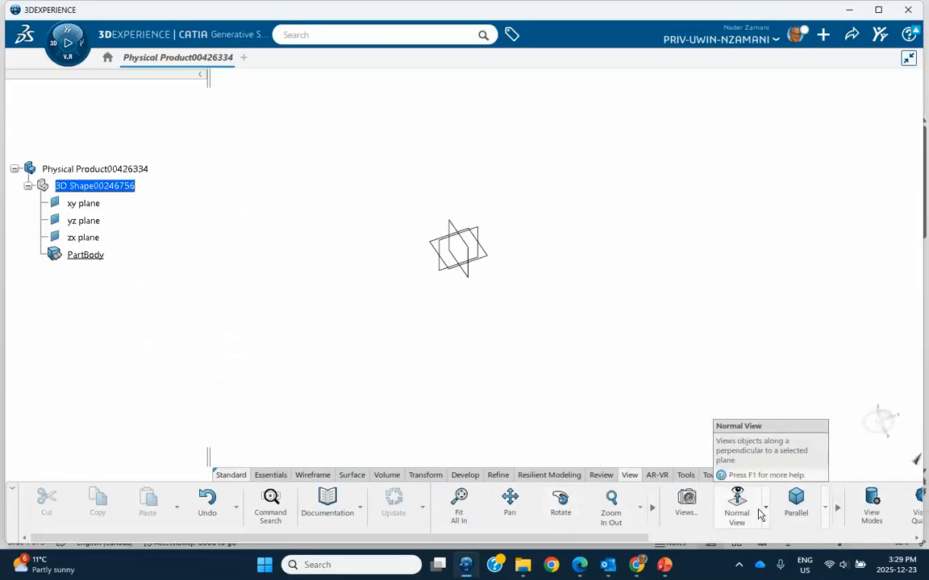
{"action": "left_click", "coordinate": [736, 498]}
{"action": "left_click", "coordinate": [733, 274]}
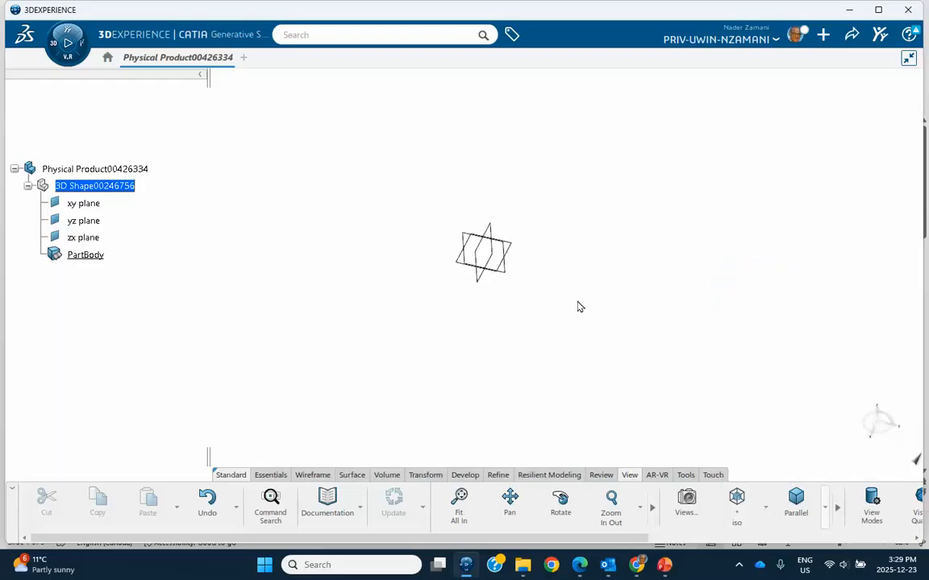
{"action": "middle_click_drag", "start_coordinate": [555, 322], "coordinate": [514, 321]}
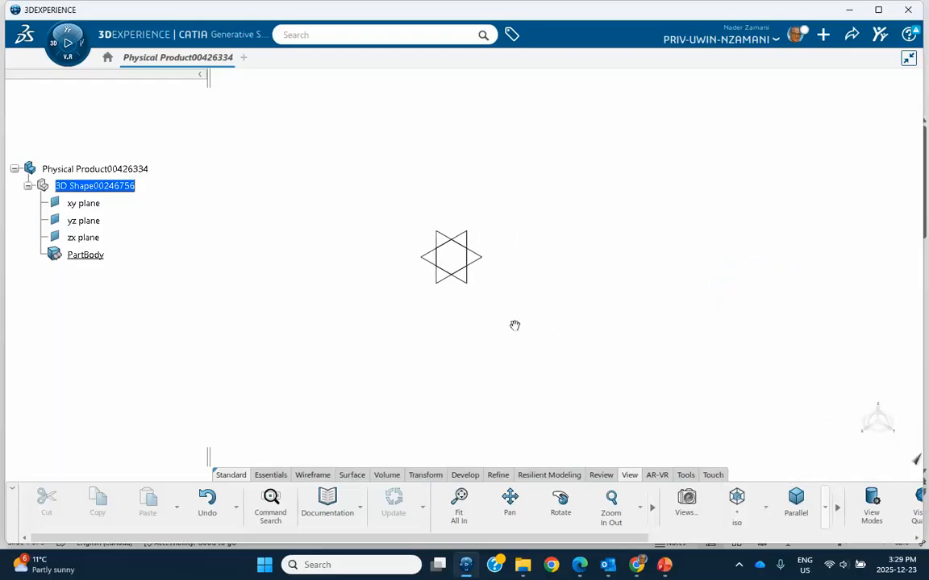
{"action": "left_click", "coordinate": [473, 238]}
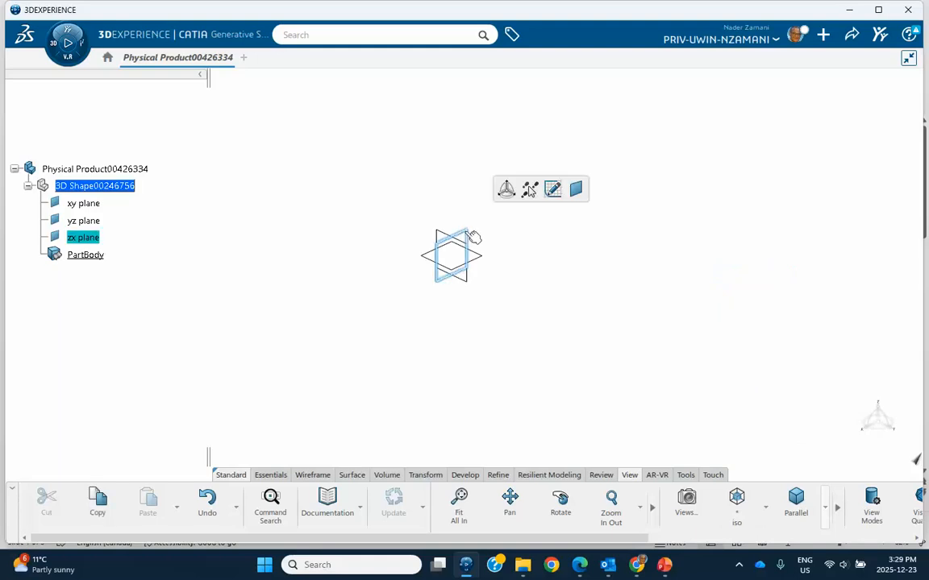
{"action": "left_click", "coordinate": [552, 189]}
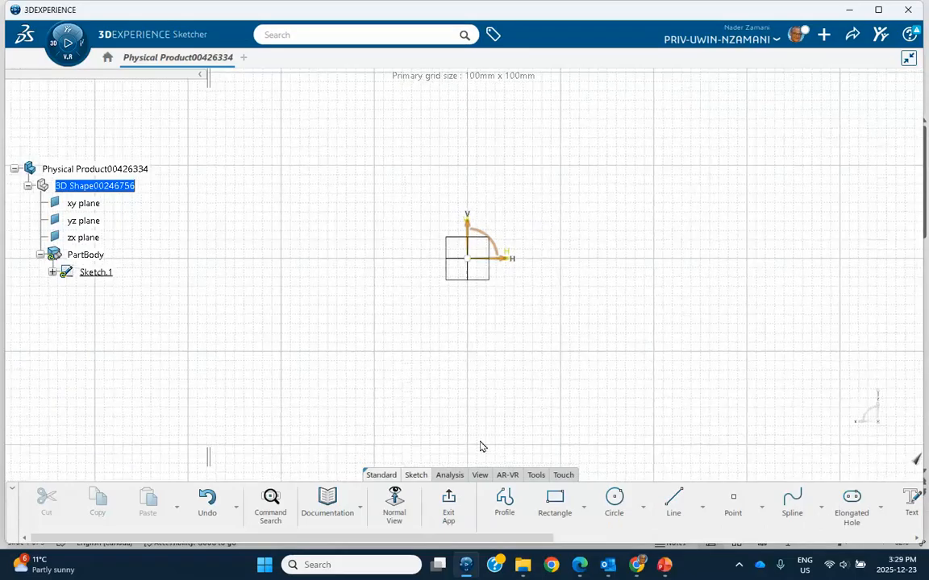
Step: Sketch a wavy four-point spline below the origin and exit the sketch
{"action": "left_click", "coordinate": [788, 502]}
{"action": "left_click", "coordinate": [237, 334]}
{"action": "left_click", "coordinate": [368, 314]}
{"action": "left_click", "coordinate": [569, 363]}
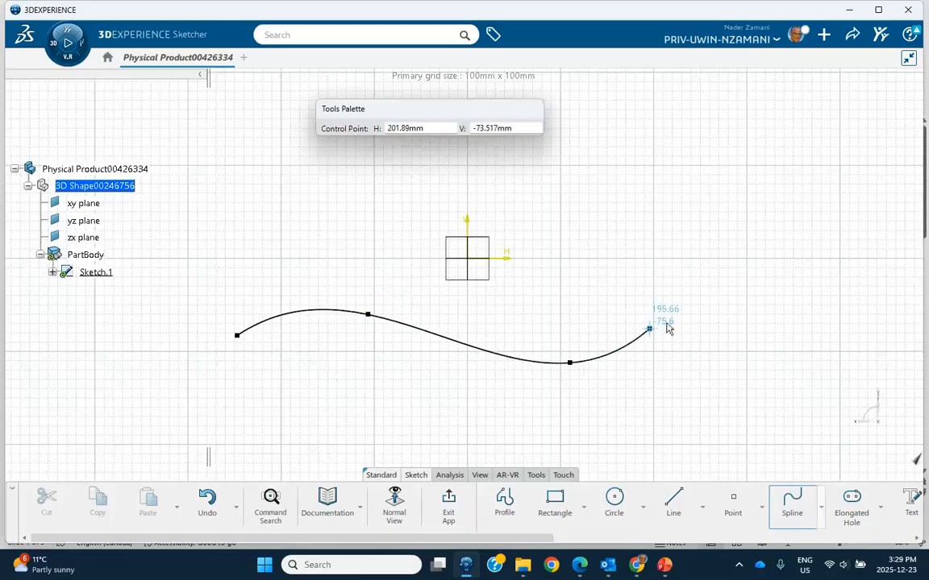
{"action": "double_click", "coordinate": [803, 313]}
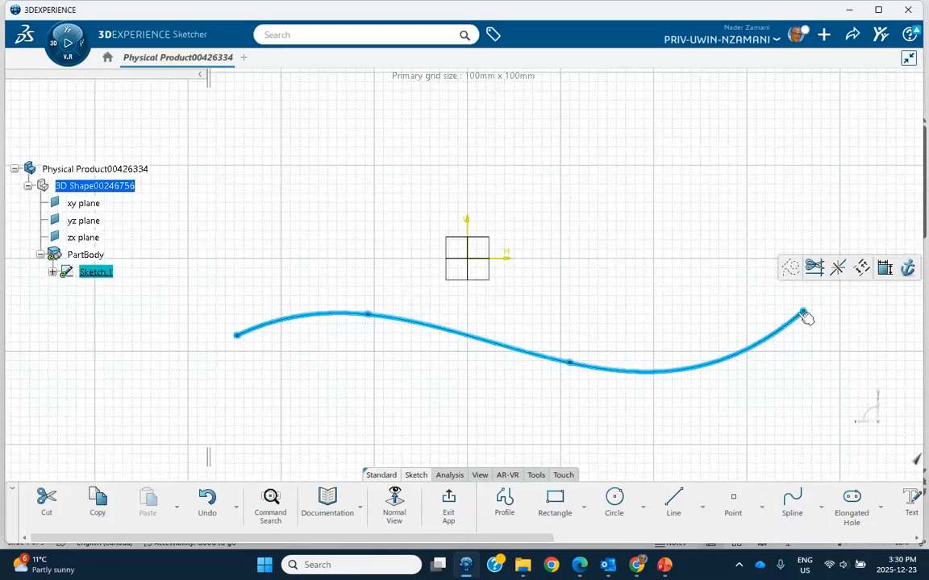
{"action": "left_click", "coordinate": [448, 504]}
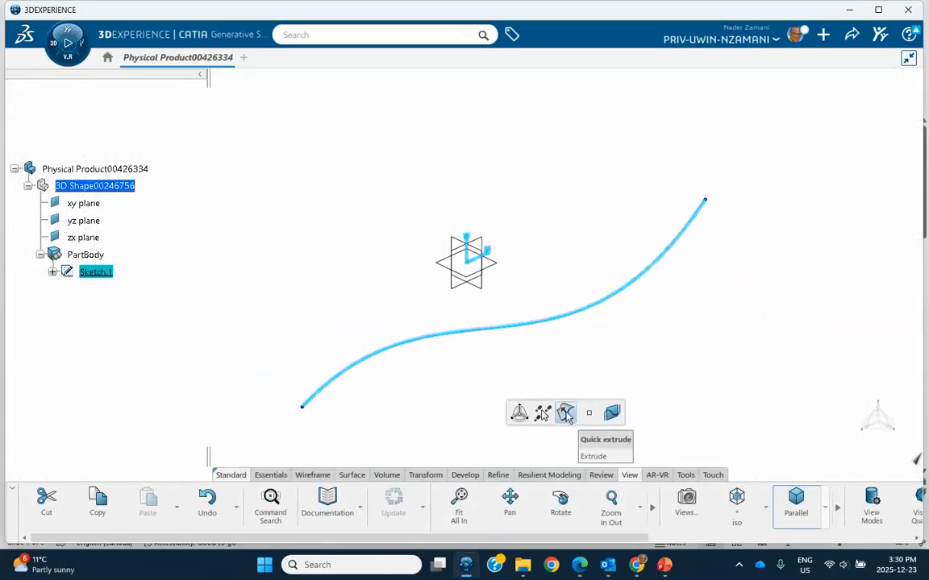
Step: Extrude the spline 100 mm with mirrored extent into a surface, and hide the spline sketch
{"action": "left_click", "coordinate": [566, 413]}
{"action": "left_click", "coordinate": [404, 373]}
{"action": "double_click", "coordinate": [407, 358]}
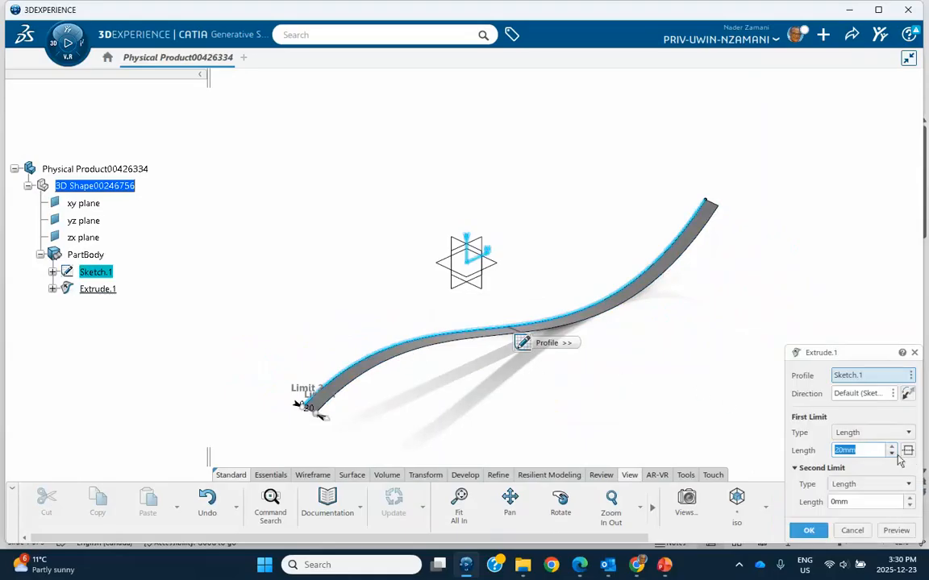
{"action": "type", "text": "100"}
{"action": "left_click", "coordinate": [908, 449]}
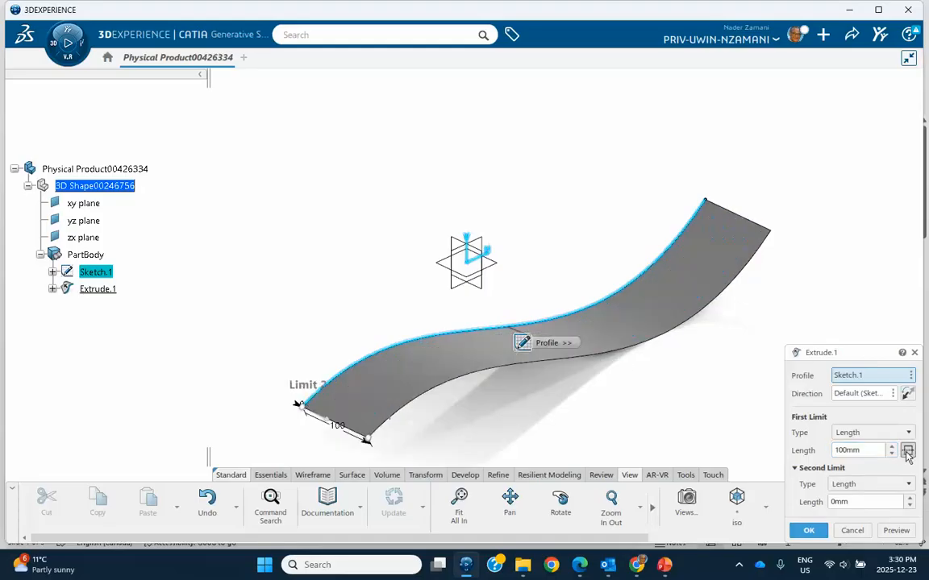
{"action": "left_click", "coordinate": [809, 528]}
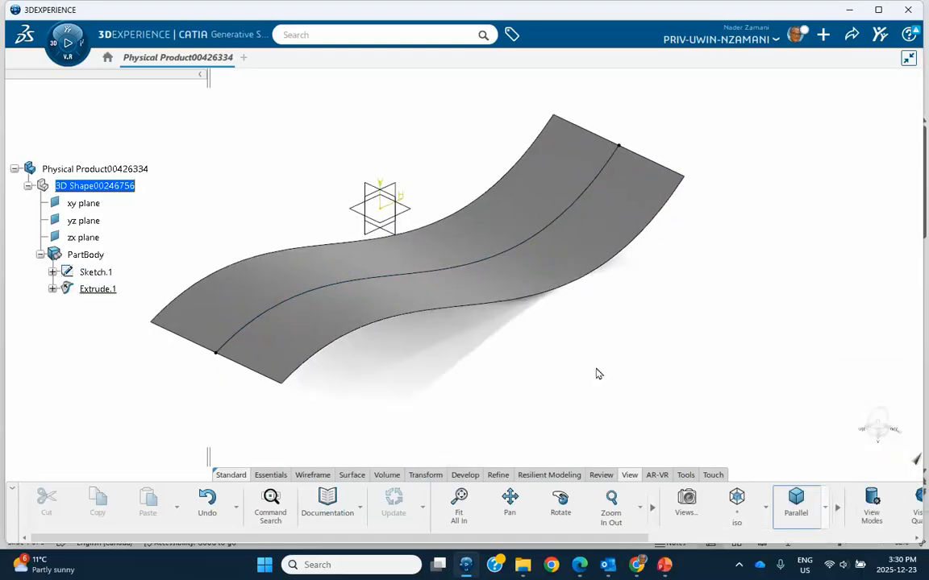
{"action": "right_click", "coordinate": [582, 207]}
{"action": "left_click", "coordinate": [613, 255]}
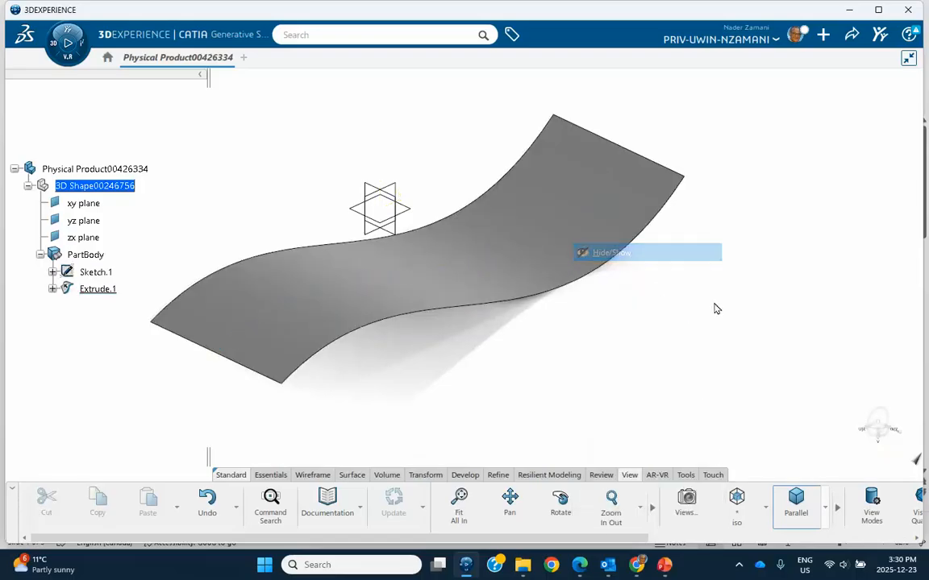
Step: Create an On surface point on the extruded surface, about 255 mm from its middle toward the raised end
{"action": "middle_click_drag", "start_coordinate": [615, 307], "coordinate": [581, 310]}
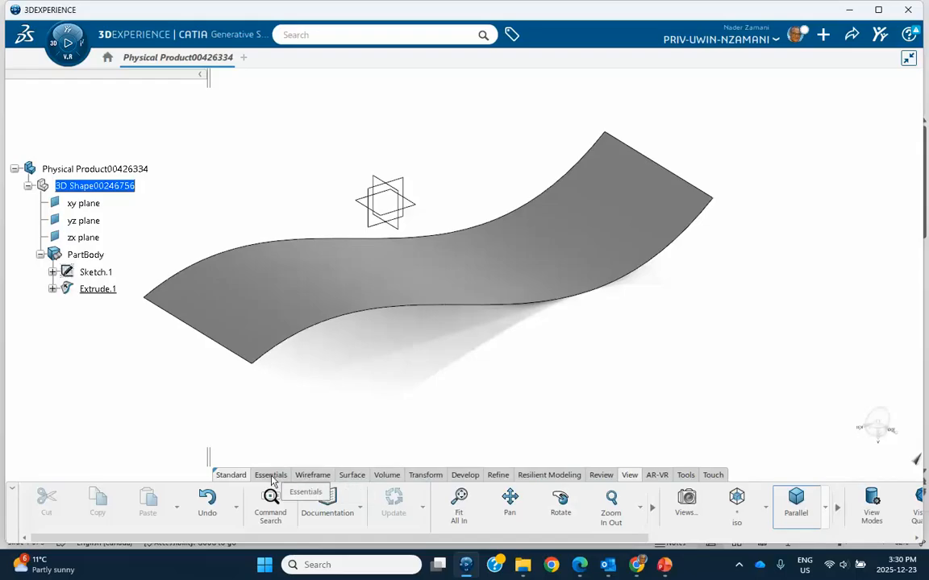
{"action": "mouse_move", "coordinate": [632, 375]}
{"action": "middle_mouse_down"}
{"action": "mouse_move", "coordinate": [601, 377]}
{"action": "mouse_move", "coordinate": [631, 378]}
{"action": "middle_mouse_up"}
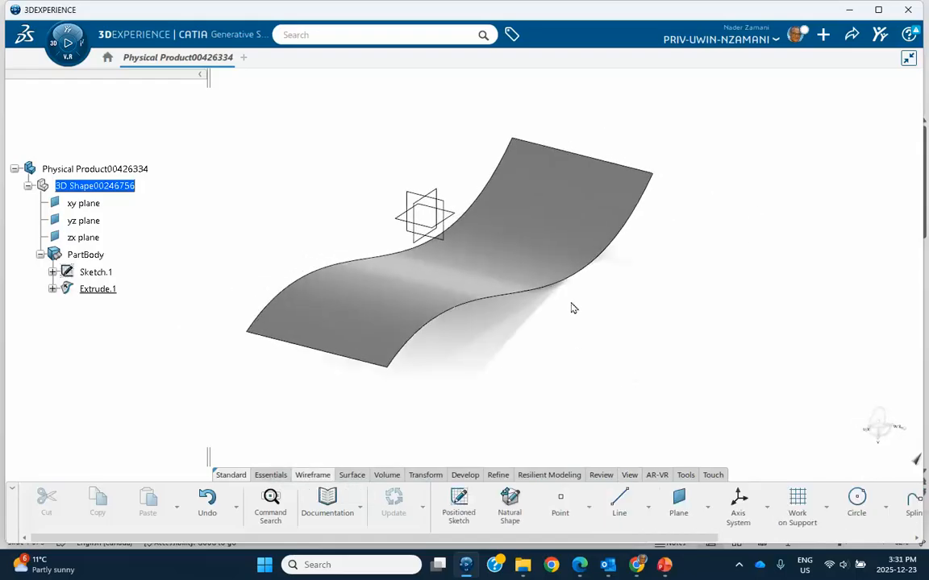
{"action": "left_click", "coordinate": [560, 505]}
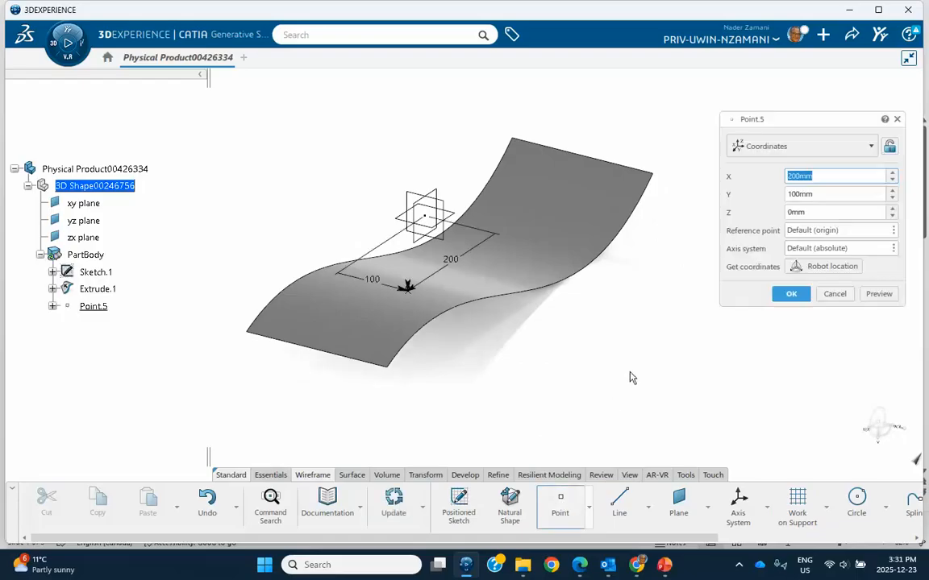
{"action": "left_click", "coordinate": [798, 150]}
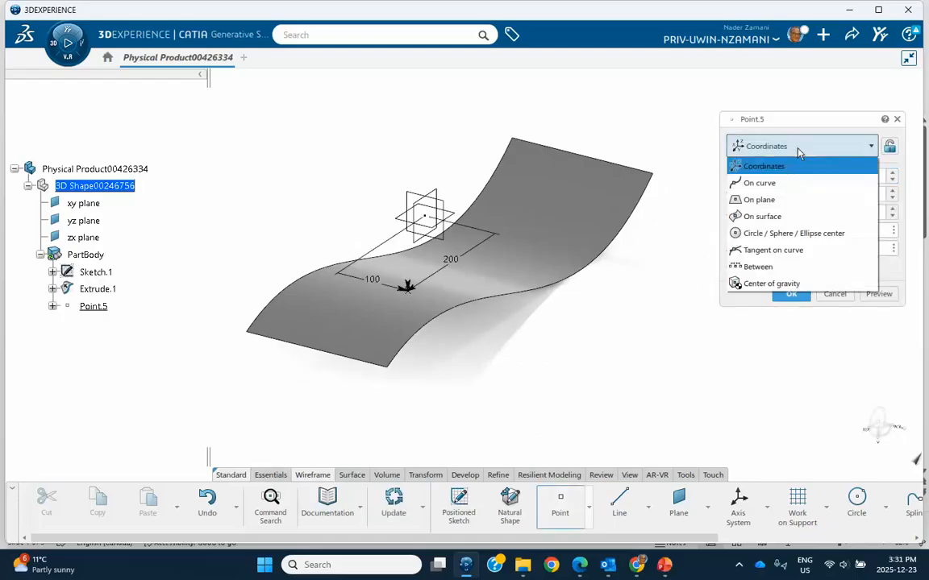
{"action": "left_click", "coordinate": [762, 216]}
{"action": "left_click", "coordinate": [564, 208]}
{"action": "left_click_drag", "start_coordinate": [572, 208], "coordinate": [537, 195]}
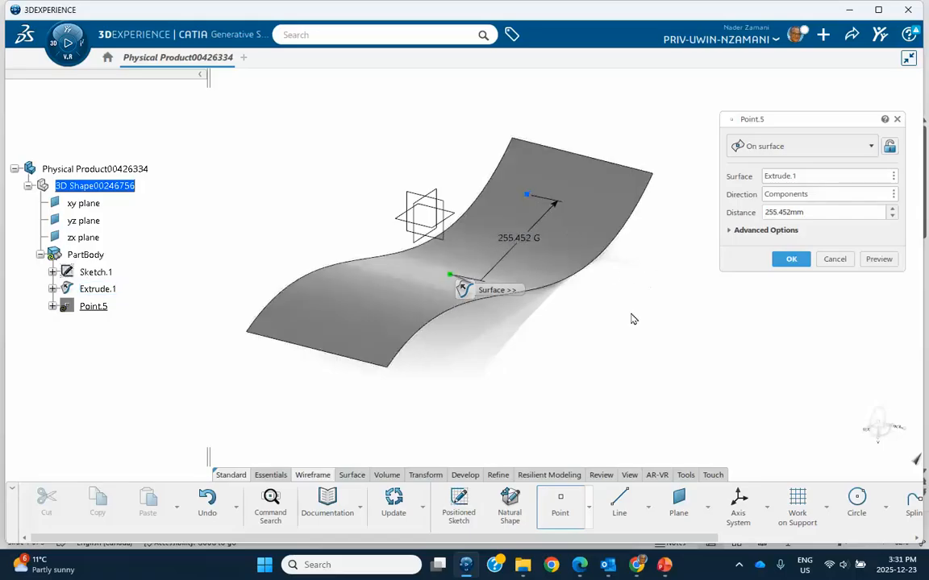
{"action": "middle_click_drag", "start_coordinate": [627, 314], "coordinate": [701, 296]}
{"action": "left_click", "coordinate": [789, 258]}
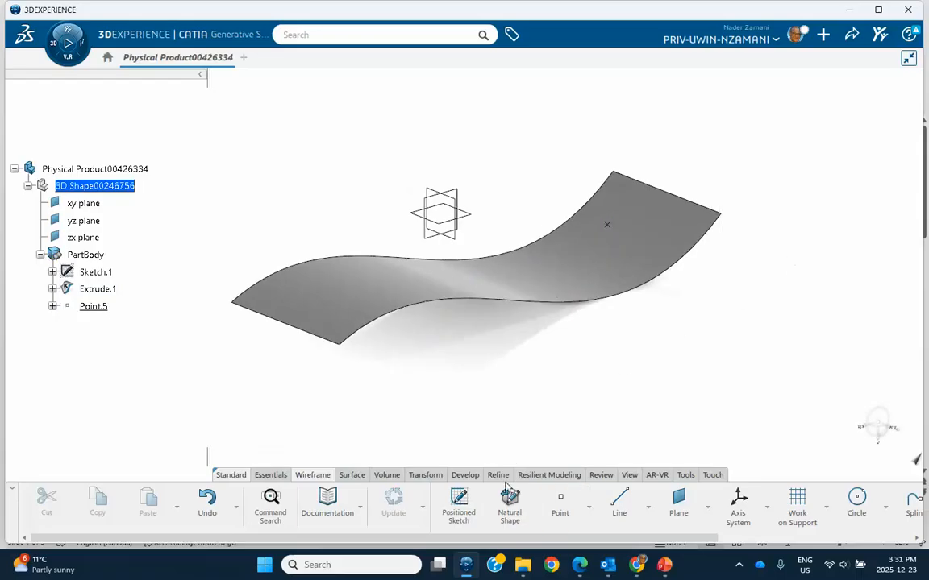
Step: Create a second On surface point about 194 mm from the surface's middle, toward the opposite end
{"action": "left_click", "coordinate": [560, 504]}
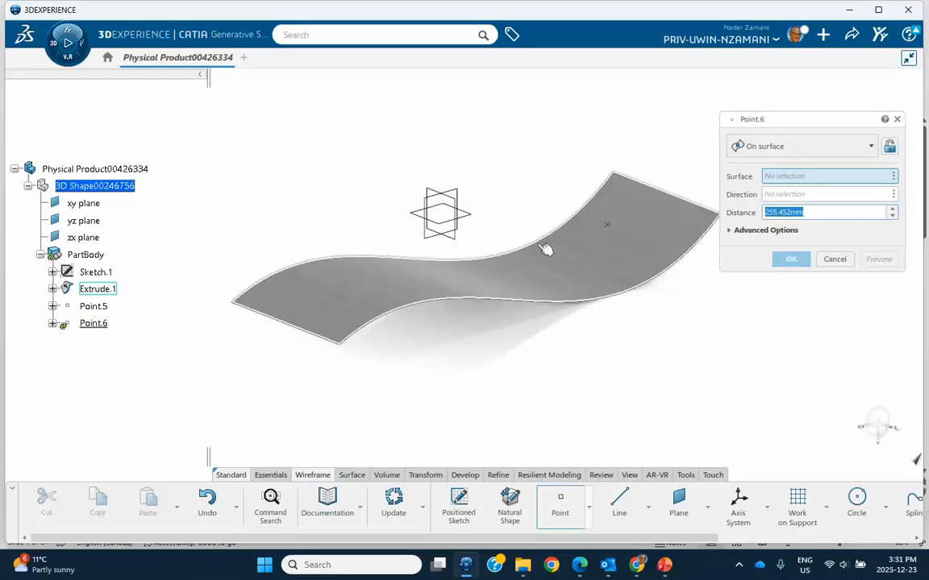
{"action": "left_click", "coordinate": [482, 288]}
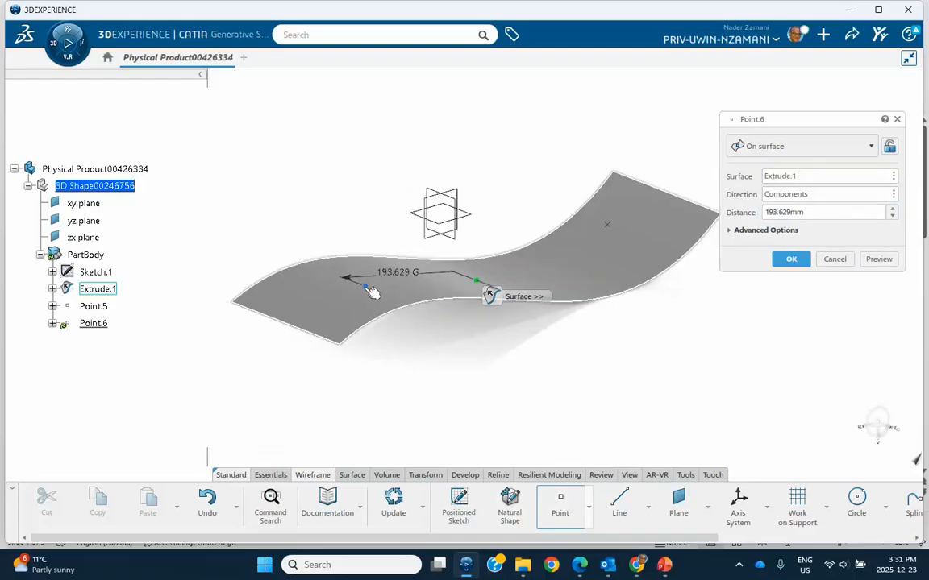
{"action": "left_click", "coordinate": [788, 260]}
{"action": "middle_click_drag", "start_coordinate": [688, 345], "coordinate": [661, 362]}
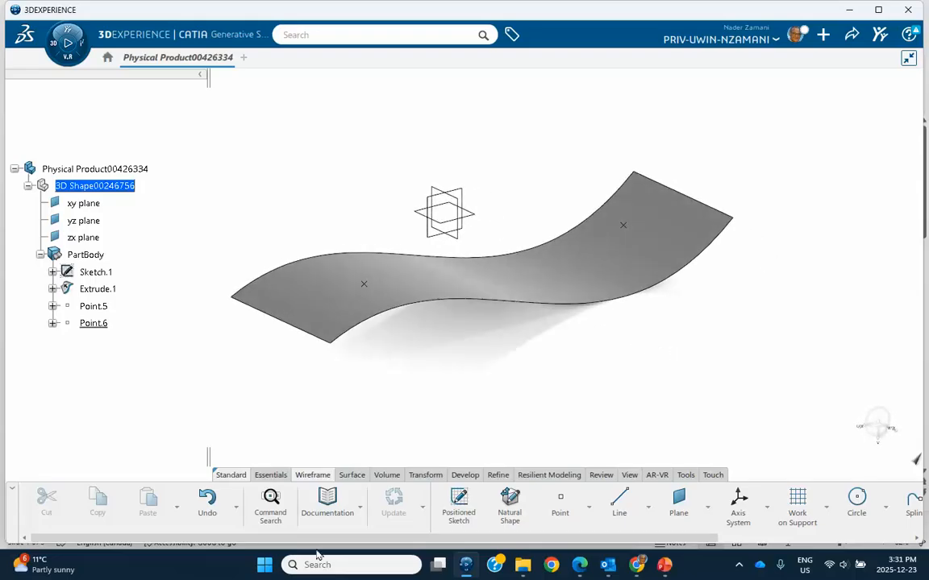
Step: Start a Point-Point line from the point near the raised end to the second surface point
{"action": "left_click", "coordinate": [619, 504]}
{"action": "left_click", "coordinate": [802, 165]}
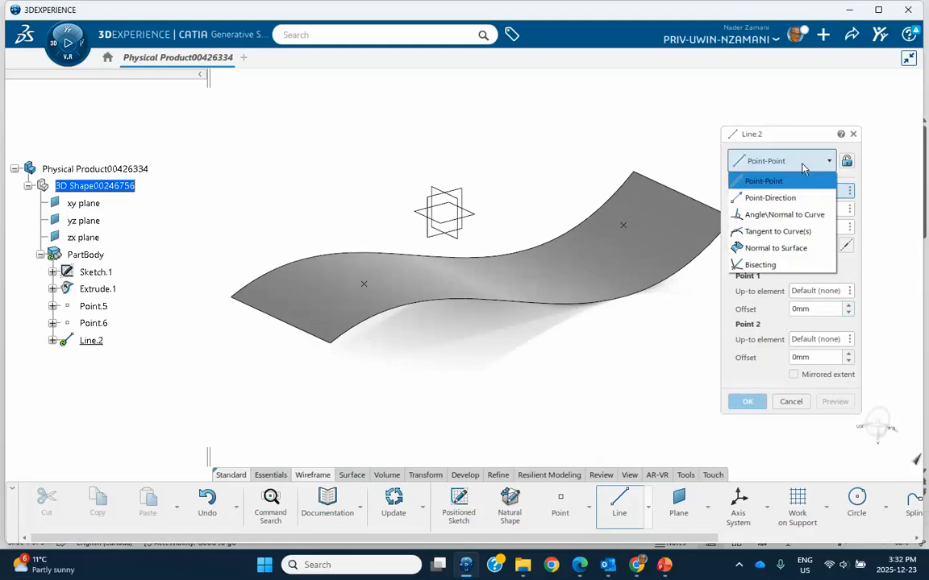
{"action": "left_click", "coordinate": [792, 164]}
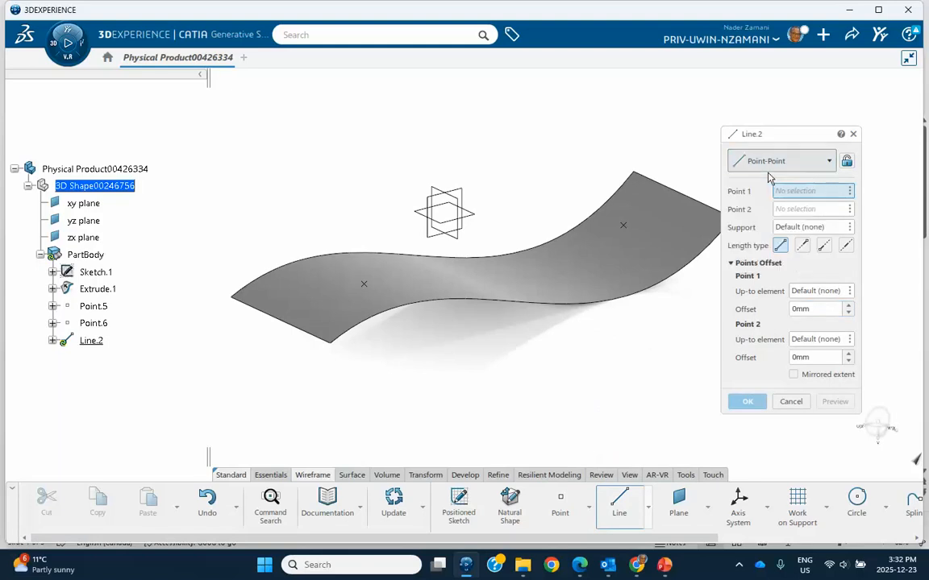
{"action": "left_click", "coordinate": [626, 226]}
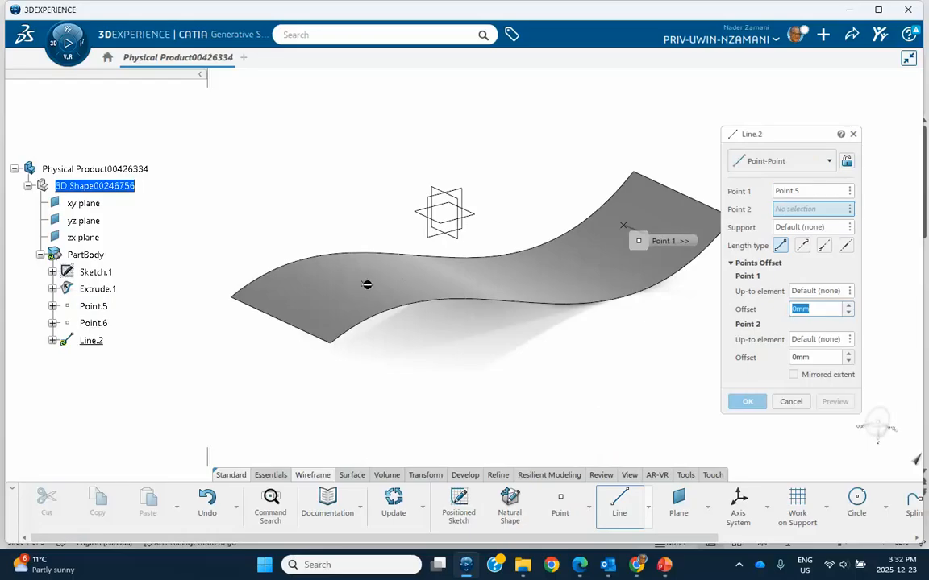
{"action": "left_click", "coordinate": [370, 289]}
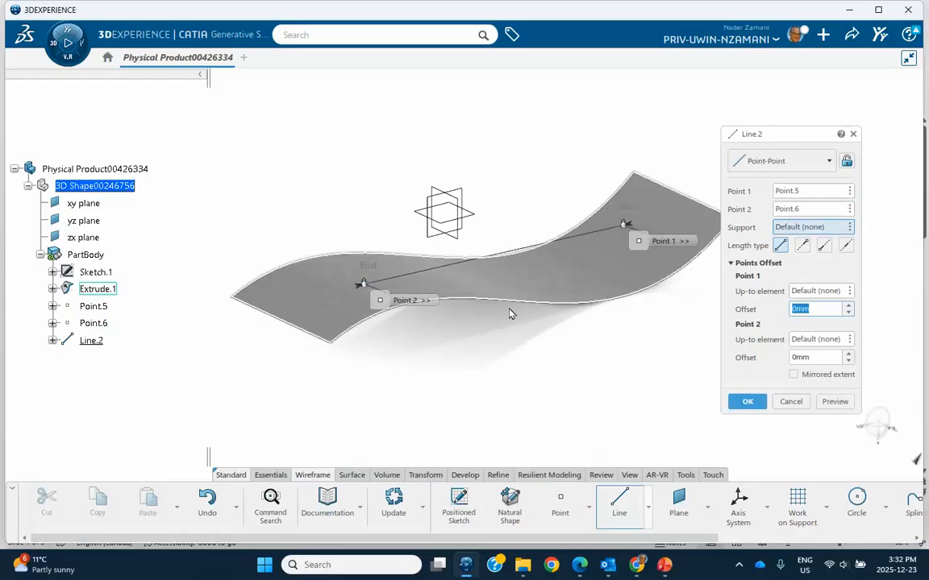
{"action": "mouse_move", "coordinate": [554, 348]}
{"action": "middle_mouse_down"}
{"action": "mouse_move", "coordinate": [515, 316]}
{"action": "mouse_move", "coordinate": [527, 330]}
{"action": "mouse_move", "coordinate": [564, 323]}
{"action": "middle_mouse_up"}
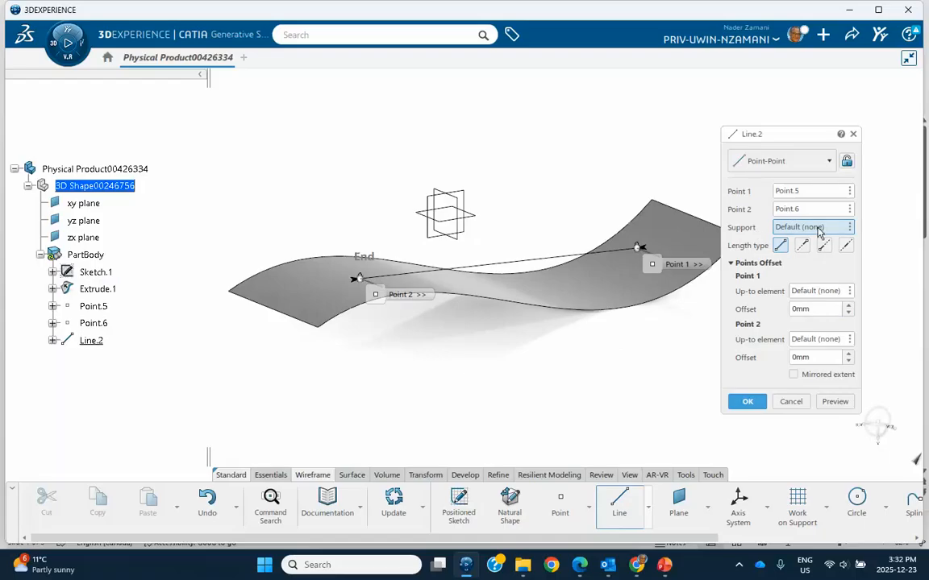
Step: Set the extruded surface as the line's support and inspect the line's course along the surface
{"action": "key", "text": "Tab"}
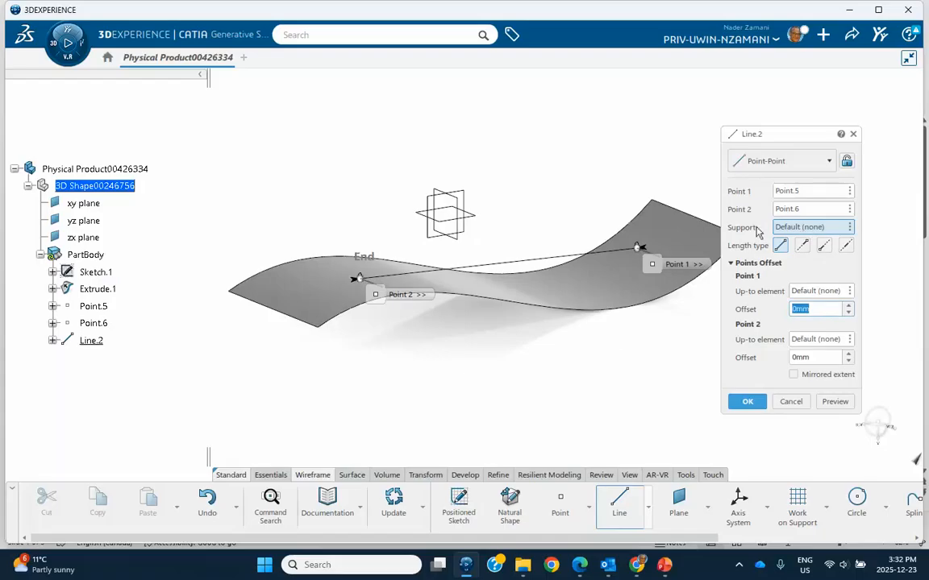
{"action": "left_click", "coordinate": [523, 256]}
{"action": "mouse_move", "coordinate": [540, 226]}
{"action": "middle_mouse_down"}
{"action": "mouse_move", "coordinate": [534, 244]}
{"action": "mouse_move", "coordinate": [572, 325]}
{"action": "mouse_move", "coordinate": [603, 307]}
{"action": "mouse_move", "coordinate": [603, 278]}
{"action": "mouse_move", "coordinate": [564, 173]}
{"action": "middle_mouse_up"}
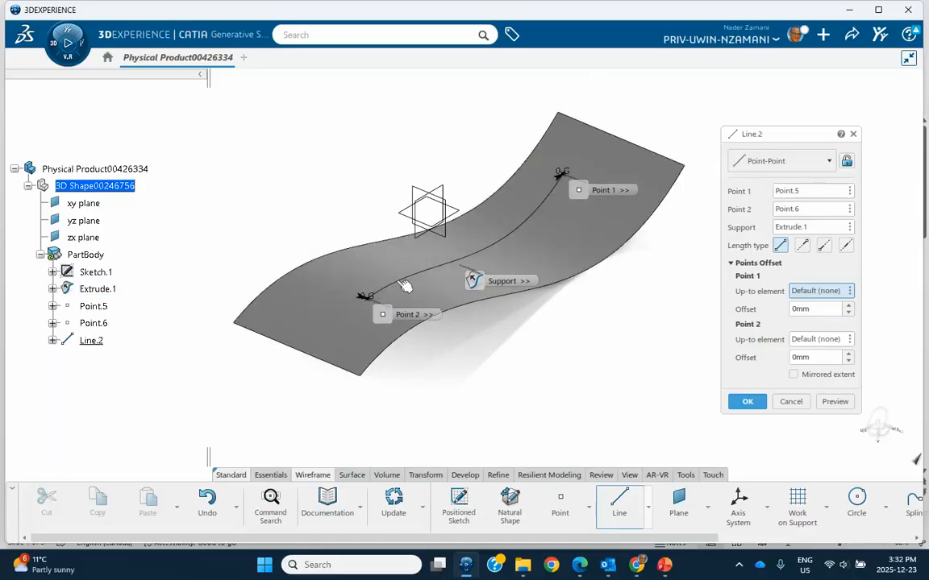
{"action": "middle_click_drag", "start_coordinate": [583, 340], "coordinate": [562, 324]}
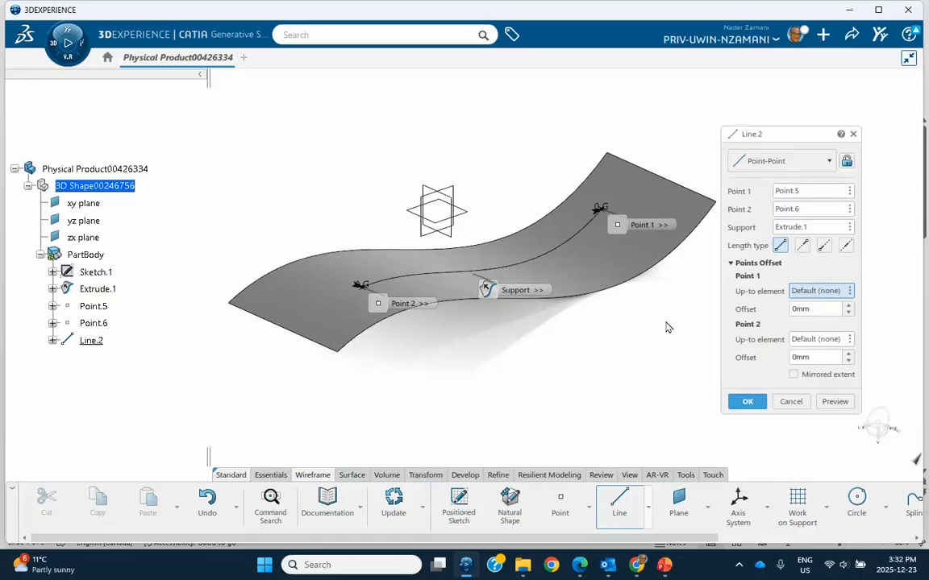
{"action": "middle_click_drag", "start_coordinate": [656, 369], "coordinate": [646, 343]}
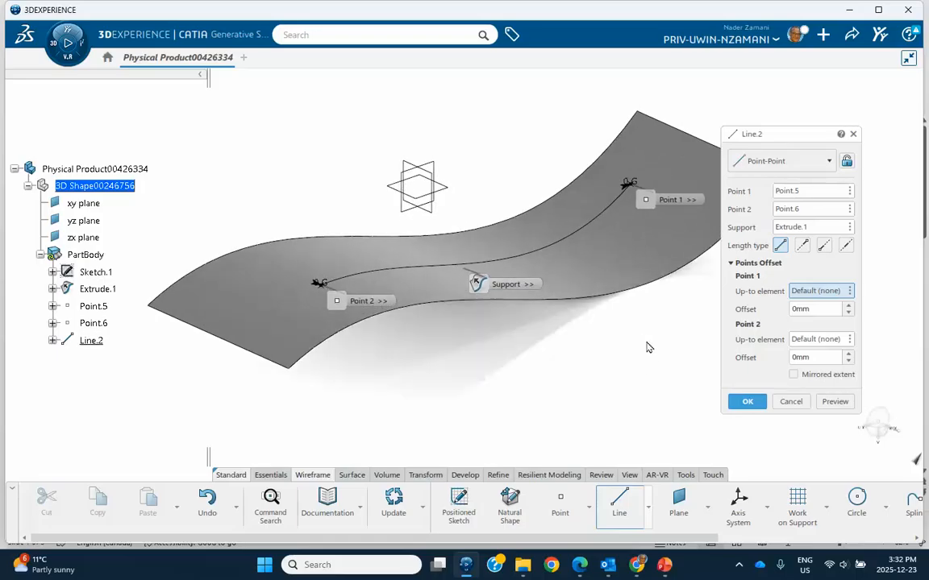
Step: Set the line's Point 1 offset to 40 mm and its Point 2 offset to 65 mm
{"action": "left_click", "coordinate": [847, 305]}
{"action": "left_click_drag", "start_coordinate": [849, 309], "coordinate": [848, 309]}
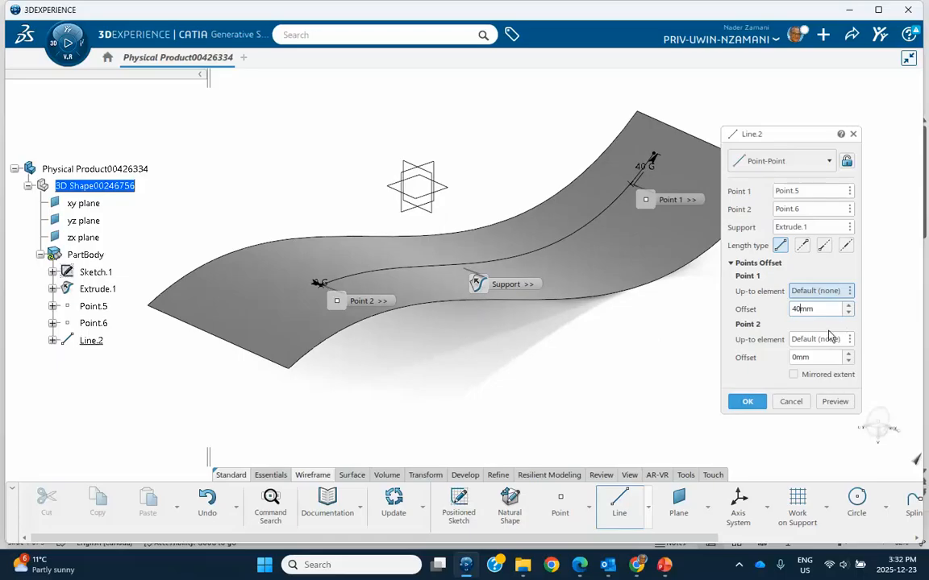
{"action": "left_click_drag", "start_coordinate": [849, 356], "coordinate": [849, 356]}
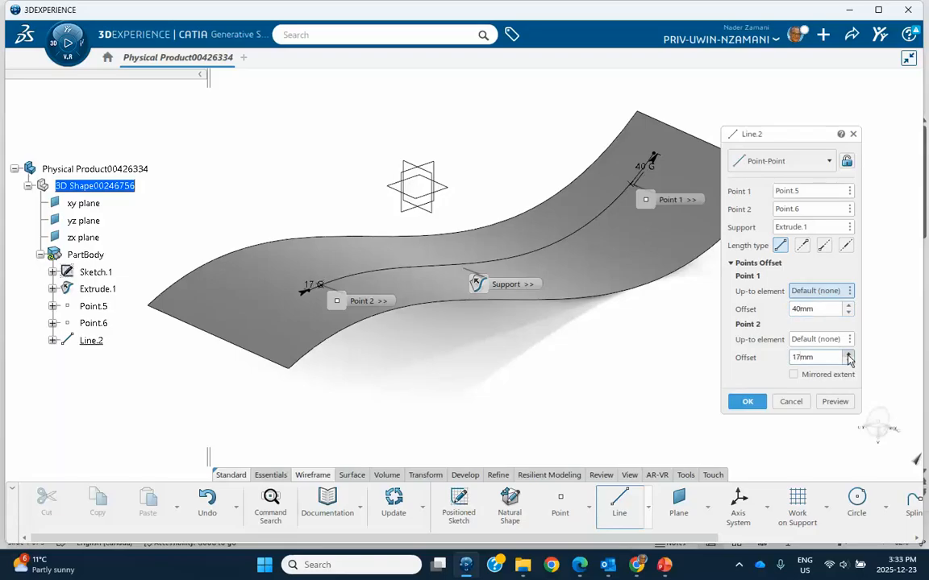
{"action": "left_click_drag", "start_coordinate": [849, 360], "coordinate": [848, 360]}
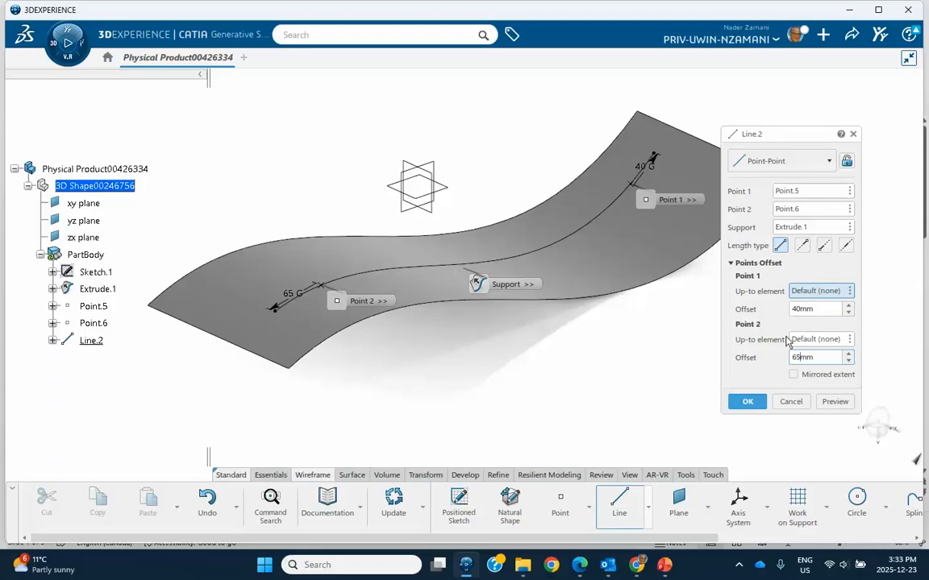
Step: Try the infinite-start length type on the surface-supported line, and accept the line with its finite length type
{"action": "left_click", "coordinate": [803, 246]}
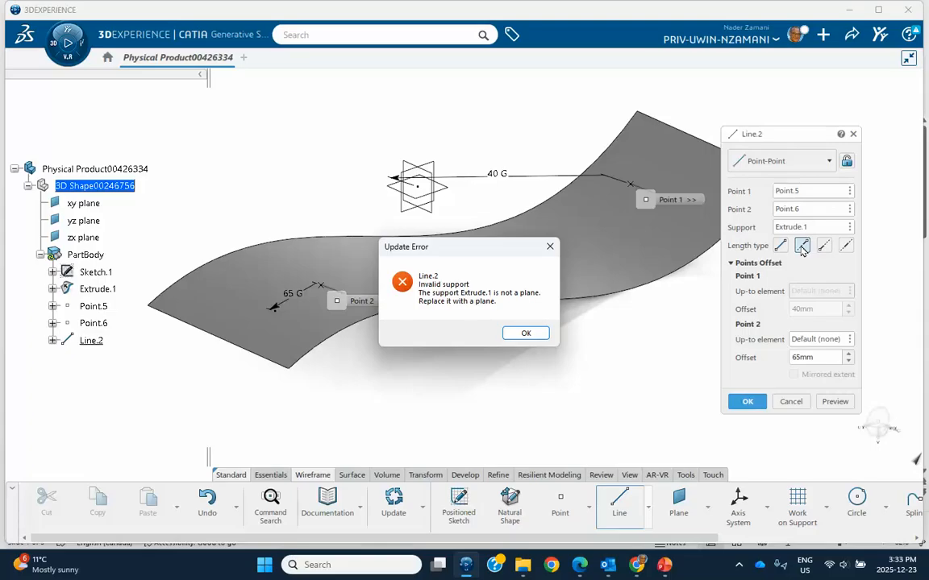
{"action": "left_click", "coordinate": [527, 334]}
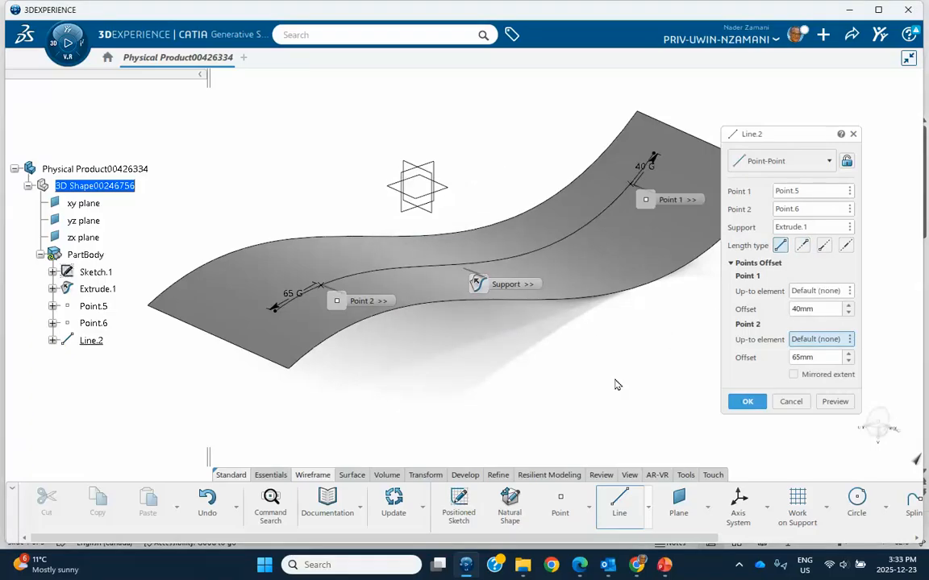
{"action": "left_click", "coordinate": [742, 401]}
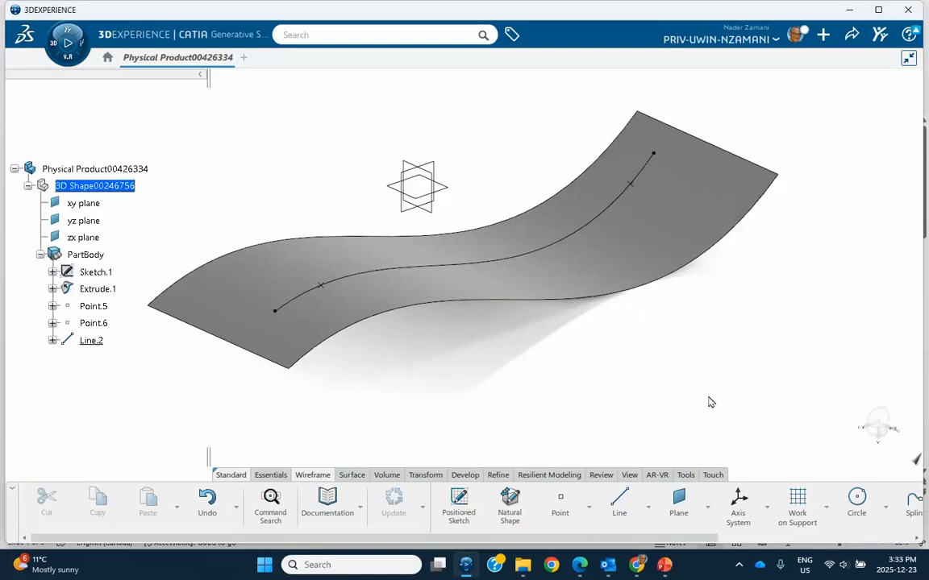
Step: Reopen the line on the extruded surface for editing and enable Mirrored extent
{"action": "left_click", "coordinate": [92, 341]}
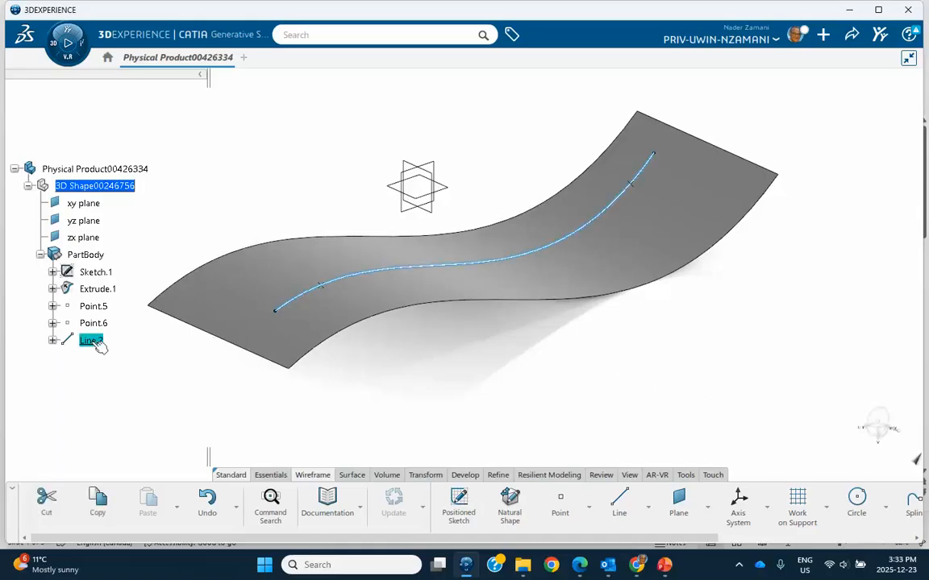
{"action": "double_click", "coordinate": [92, 341]}
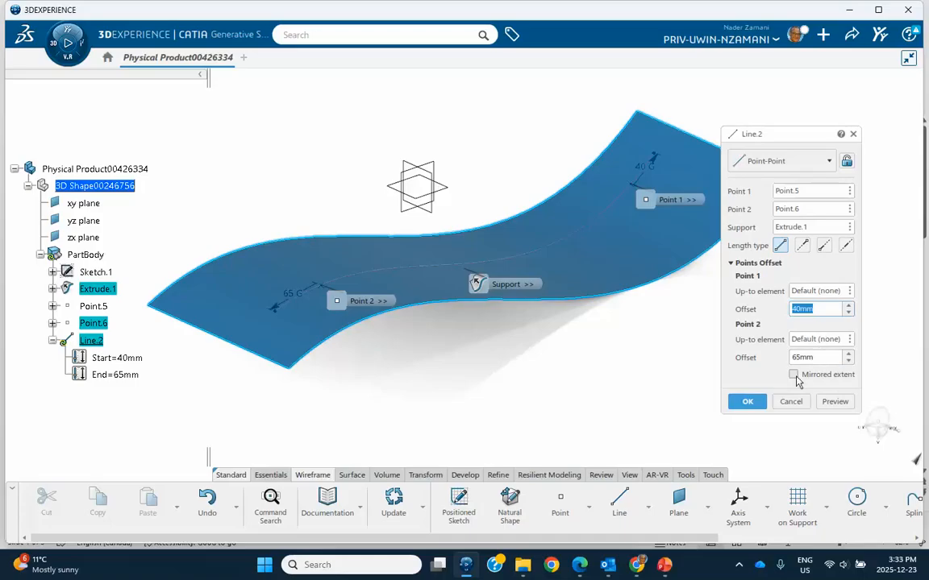
{"action": "left_click", "coordinate": [793, 376]}
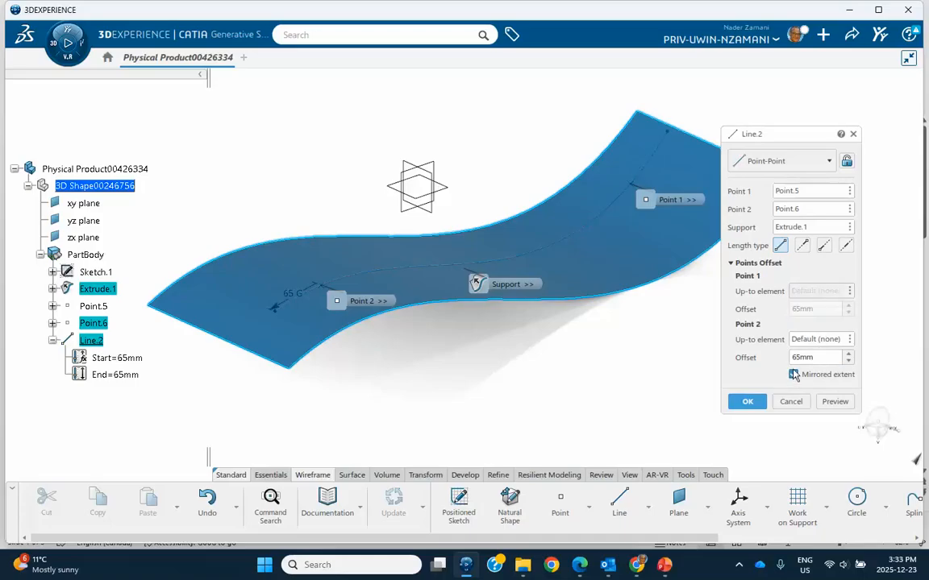
Step: Increase the line's mirrored Point 2 offset to 88 mm and preview its extension at both ends
{"action": "left_click", "coordinate": [848, 356]}
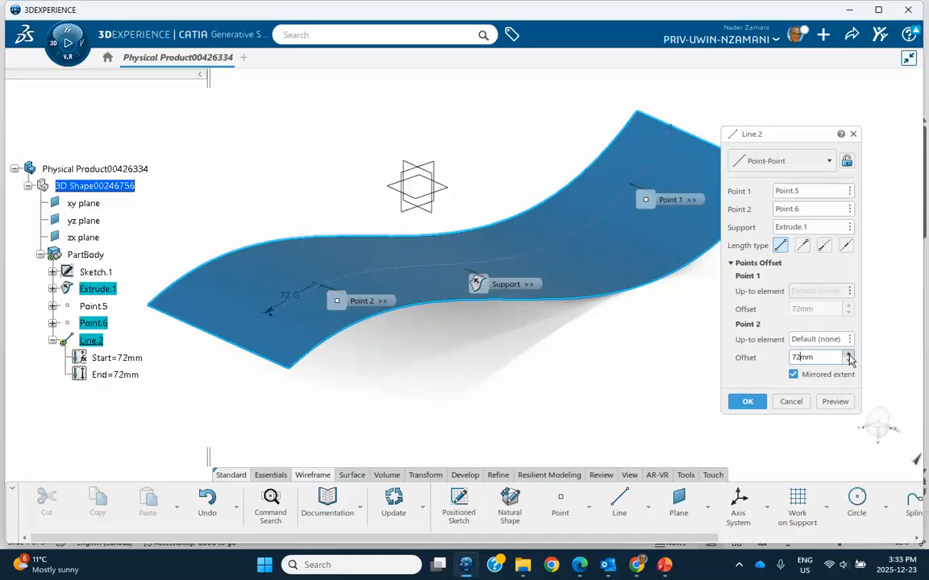
{"action": "left_click", "coordinate": [848, 355]}
{"action": "left_click", "coordinate": [834, 402]}
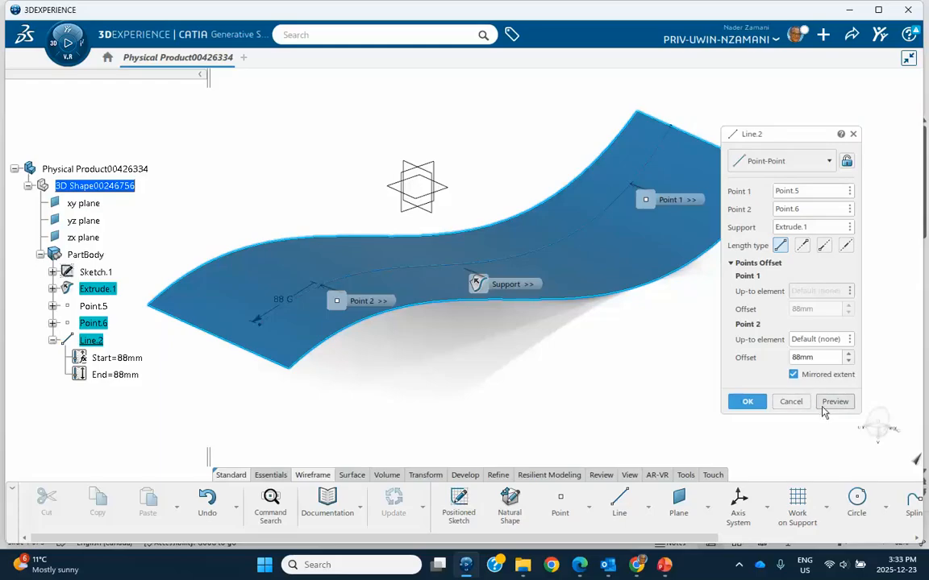
{"action": "middle_click_drag", "start_coordinate": [614, 336], "coordinate": [556, 379]}
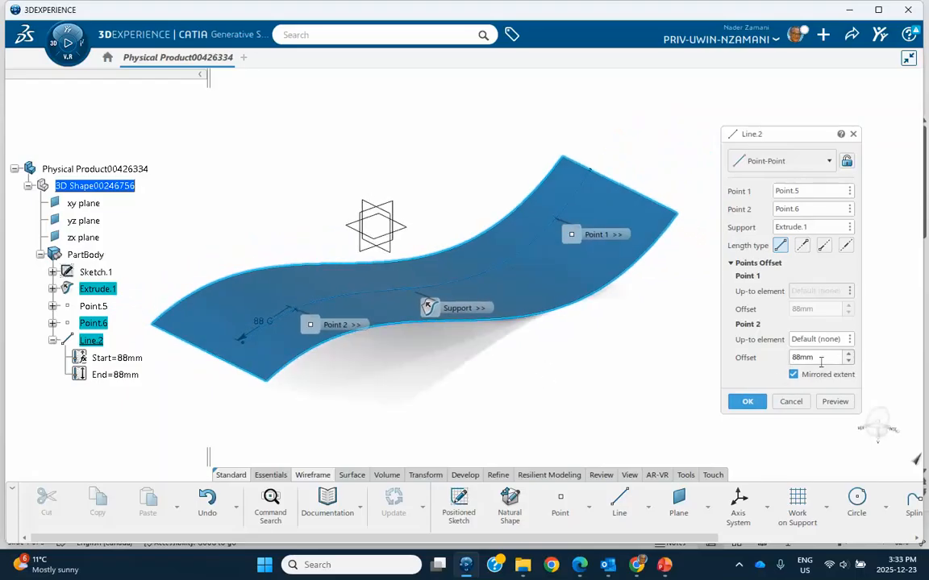
Step: Set the line's mirrored Point 2 offset to 40 mm, preview it and accept the line
{"action": "left_click_drag", "start_coordinate": [831, 358], "coordinate": [756, 366]}
{"action": "type", "text": "40"}
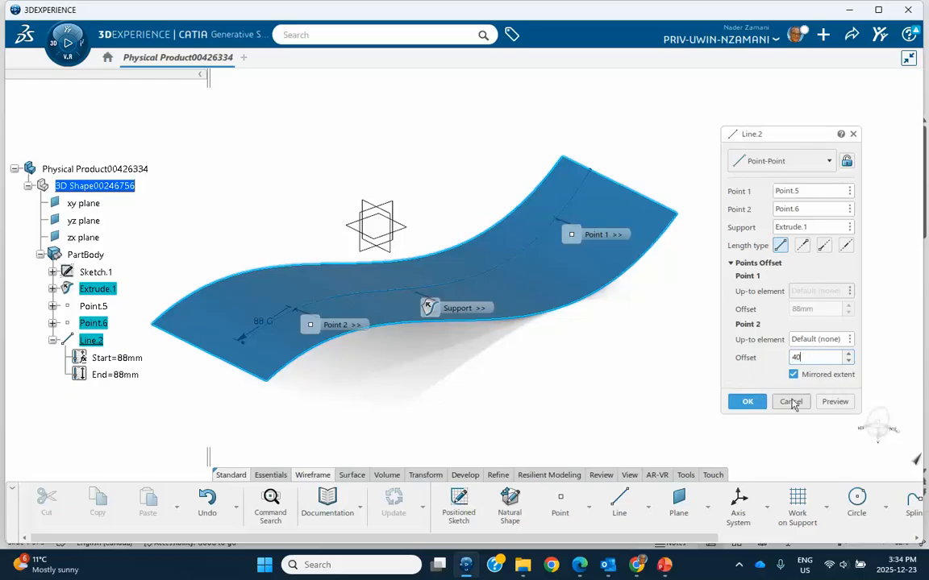
{"action": "left_click", "coordinate": [837, 402]}
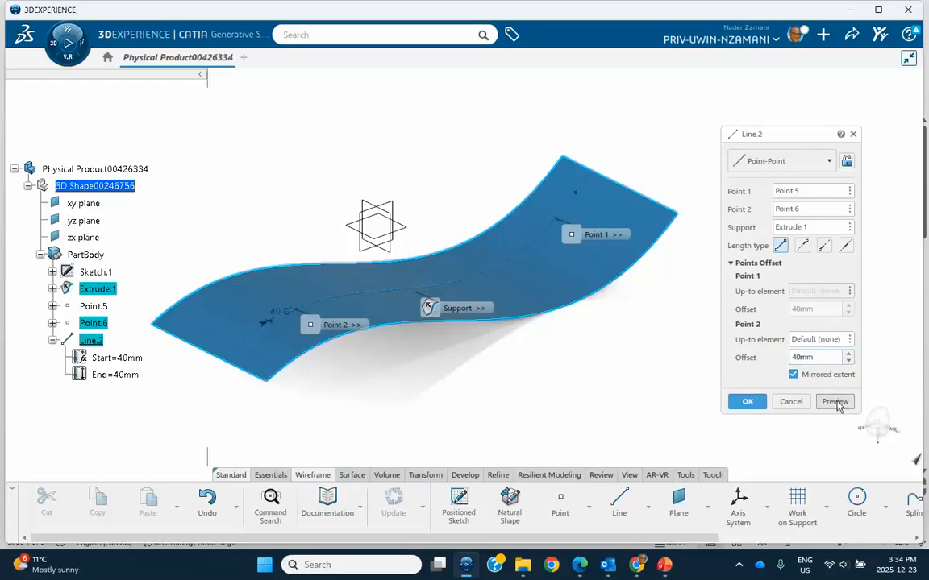
{"action": "left_click", "coordinate": [745, 402]}
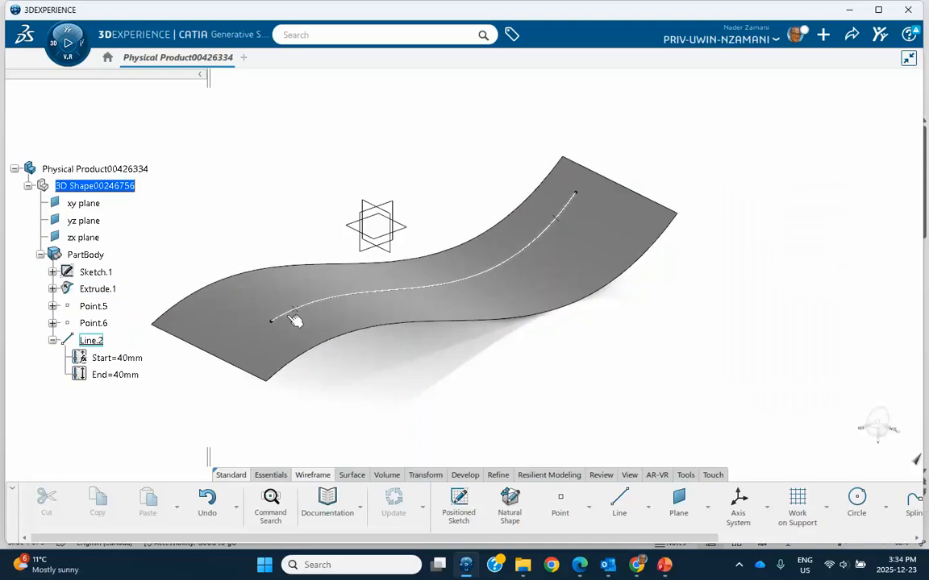